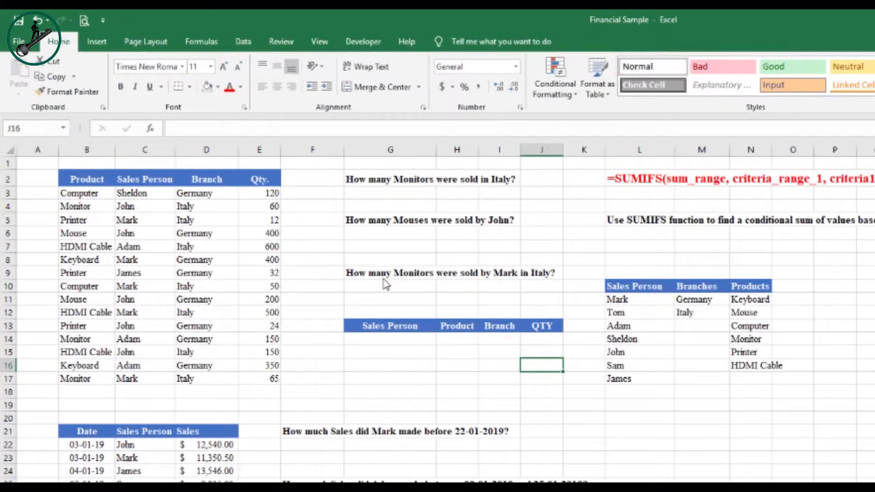
# Step: Examine the Product, Sales Person, Branch and Qty. columns of the sales table and the question in G2
pyautogui.click(81, 203)
pyautogui.click(84, 182)
pyautogui.moveTo(87, 179)
pyautogui.mouseDown()
pyautogui.moveTo(137, 262)
pyautogui.moveTo(96, 164)
pyautogui.moveTo(88, 192)
pyautogui.mouseUp()
pyautogui.click(130, 182)
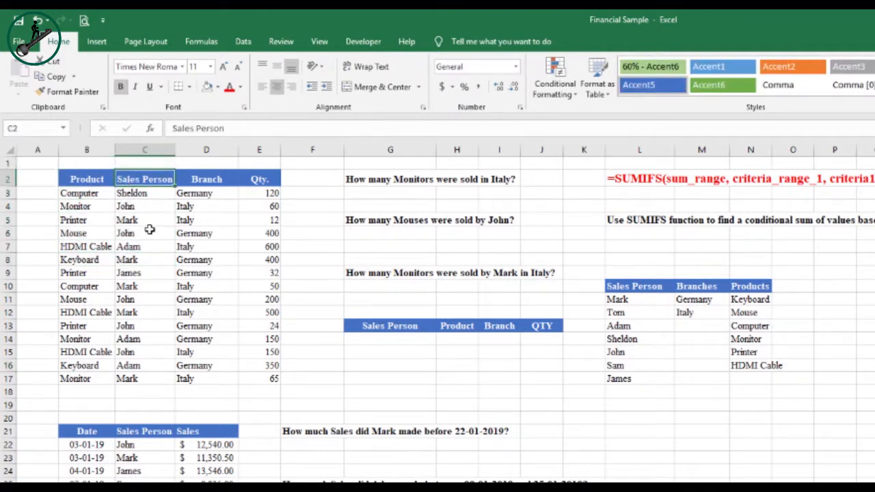
pyautogui.click(216, 180)
pyautogui.click(256, 182)
pyautogui.click(301, 217)
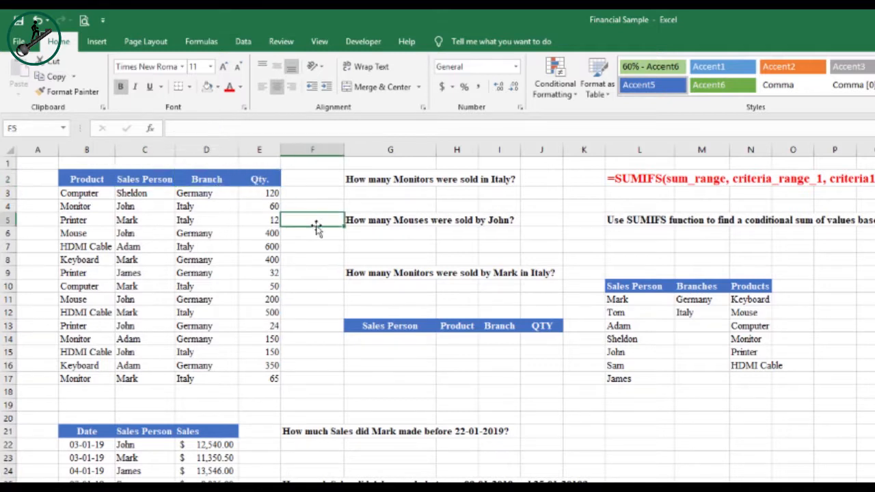
pyautogui.click(335, 182)
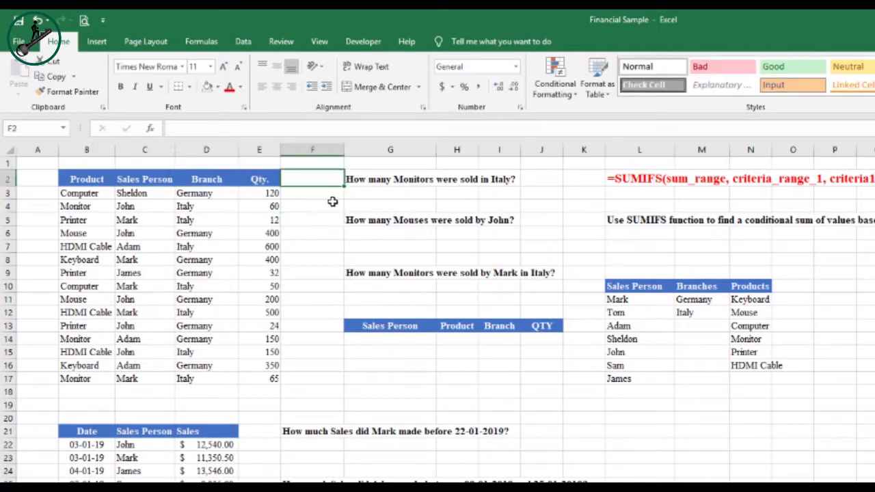
pyautogui.click(349, 182)
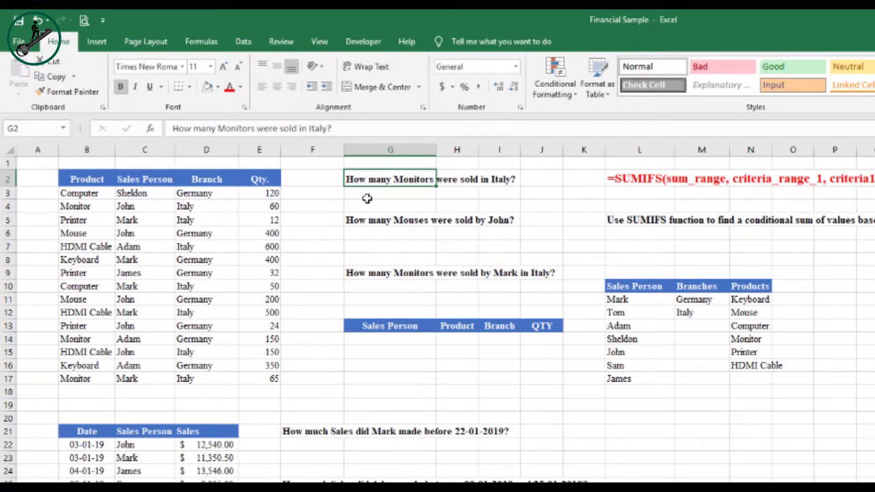
# Step: Look up SUMIFS among the Math & Trig functions for the answer cell G3
pyautogui.click(365, 196)
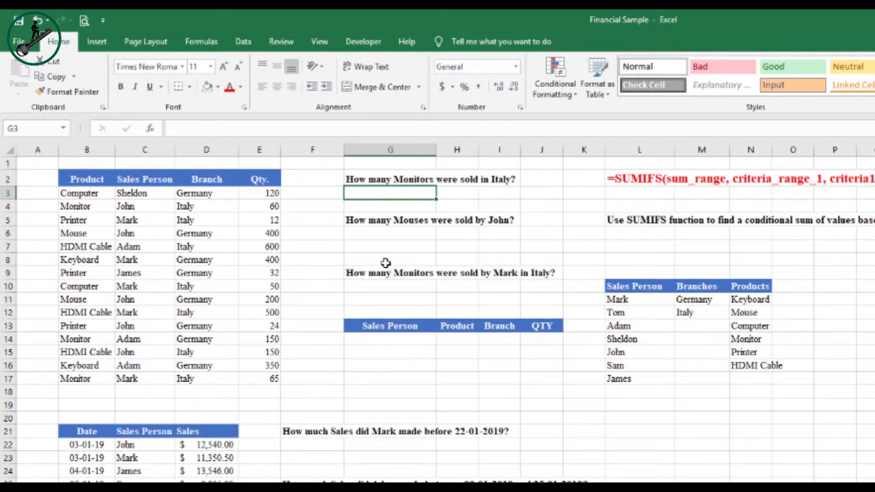
pyautogui.click(201, 41)
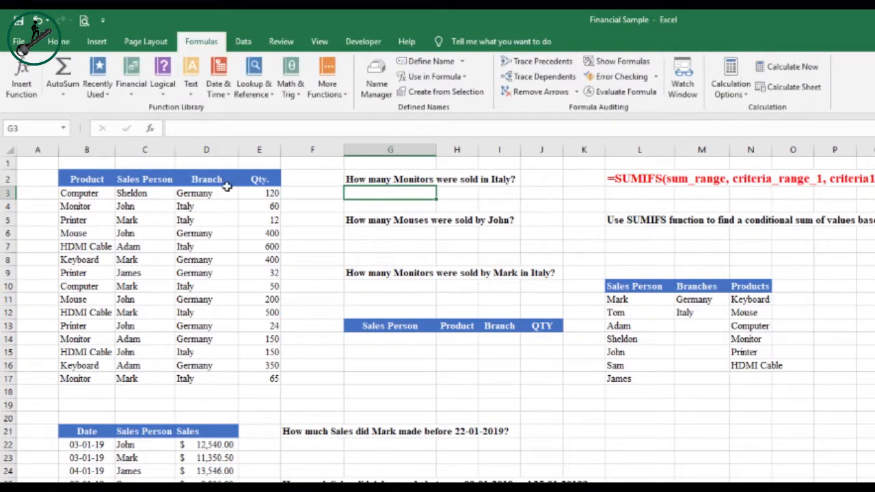
pyautogui.click(290, 91)
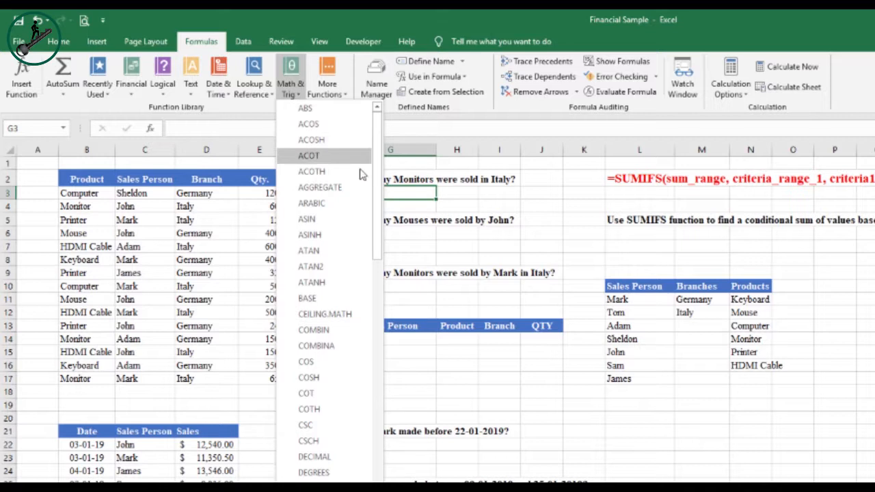
pyautogui.moveTo(379, 184); pyautogui.dragTo(364, 456)
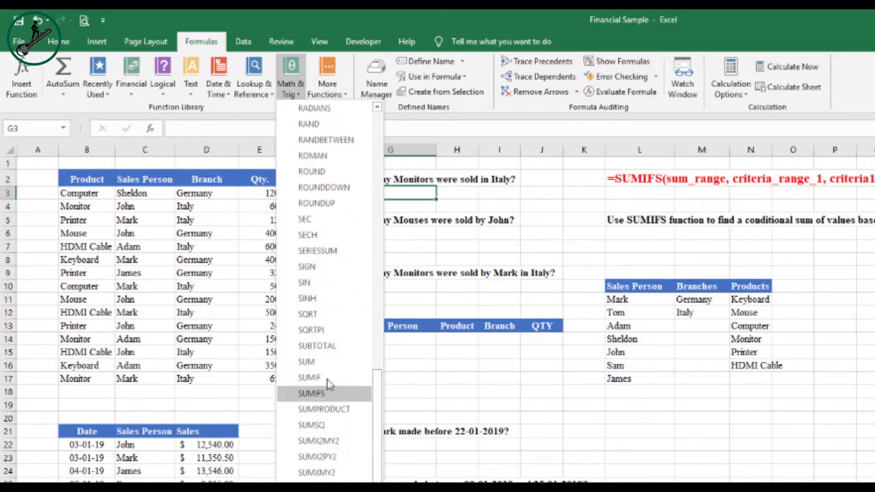
pyautogui.click(406, 198)
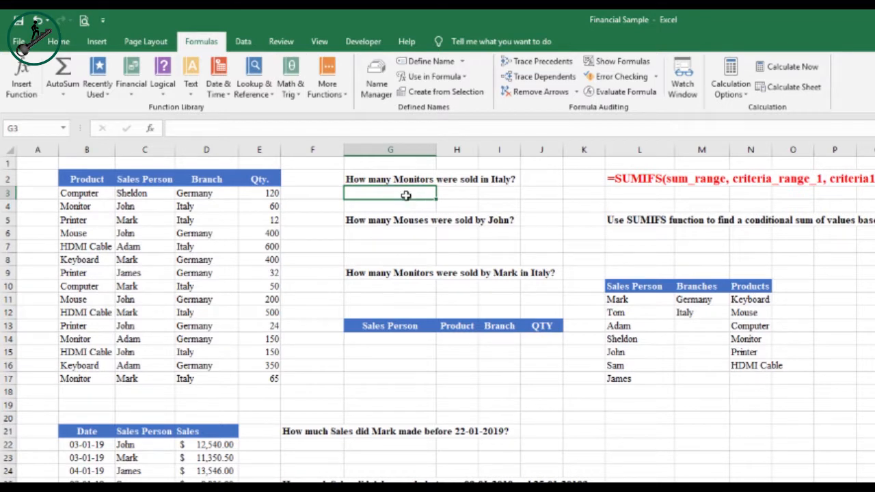
# Step: Start a SUMIFS formula in G3 with the quantities E3:E17 as the sum range
pyautogui.write('=sum')
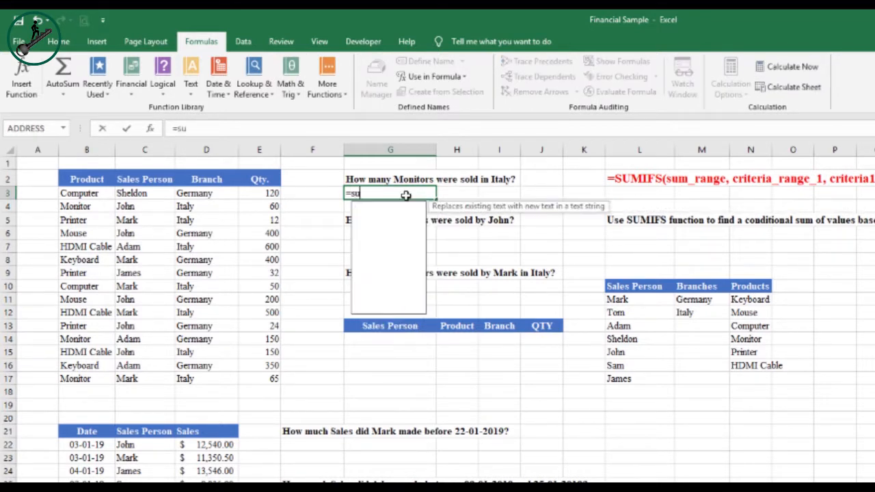
pyautogui.press('Down')
pyautogui.press('Down')
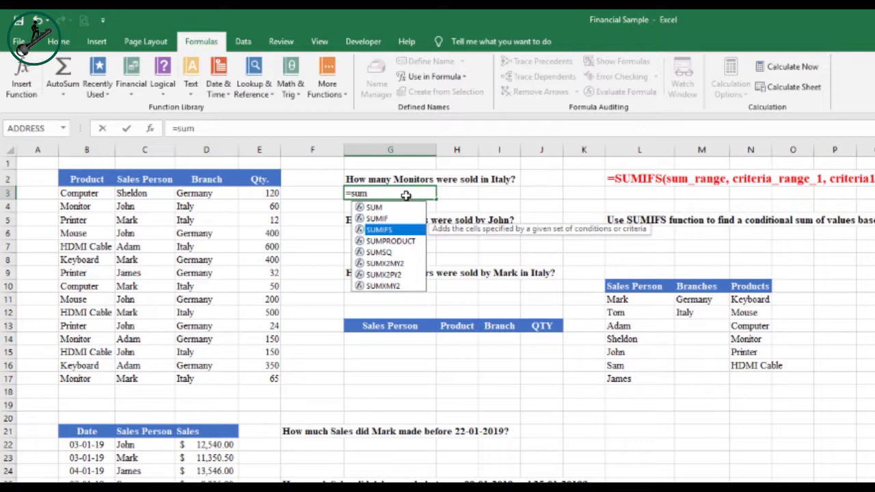
pyautogui.press('Tab')
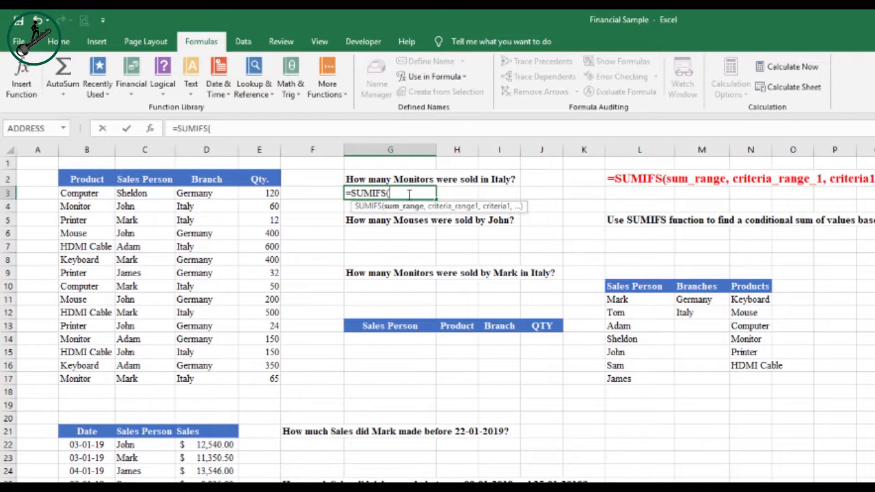
pyautogui.moveTo(270, 195); pyautogui.dragTo(271, 381)
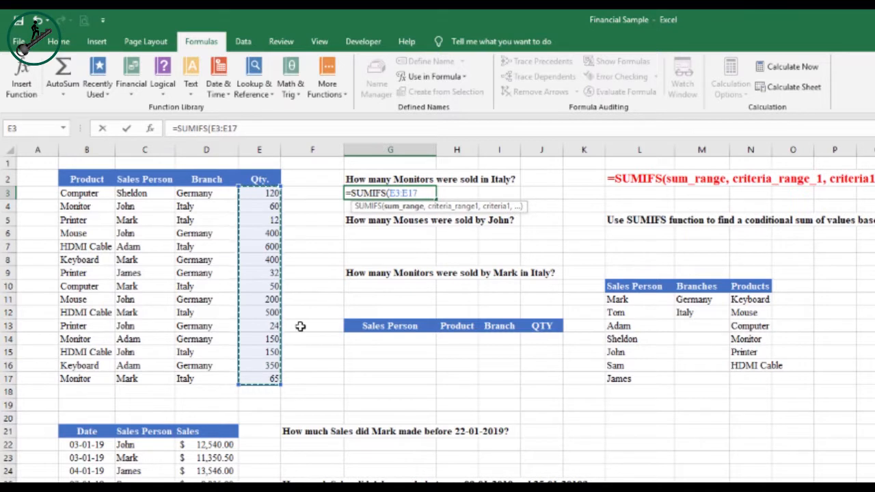
pyautogui.write(',')
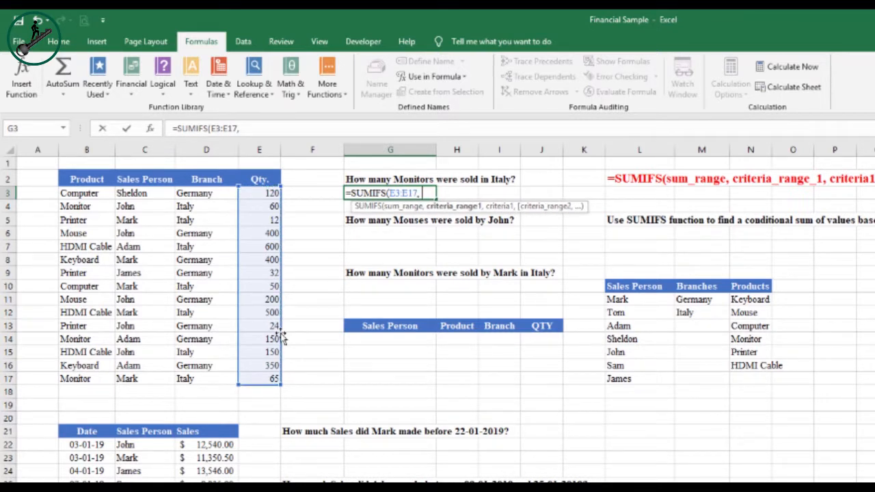
# Step: Complete the G3 formula with criteria B3:B17 equal to "Monitor" and D3:D17 equal to "Italy", and enter it
pyautogui.moveTo(92, 193); pyautogui.dragTo(83, 380)
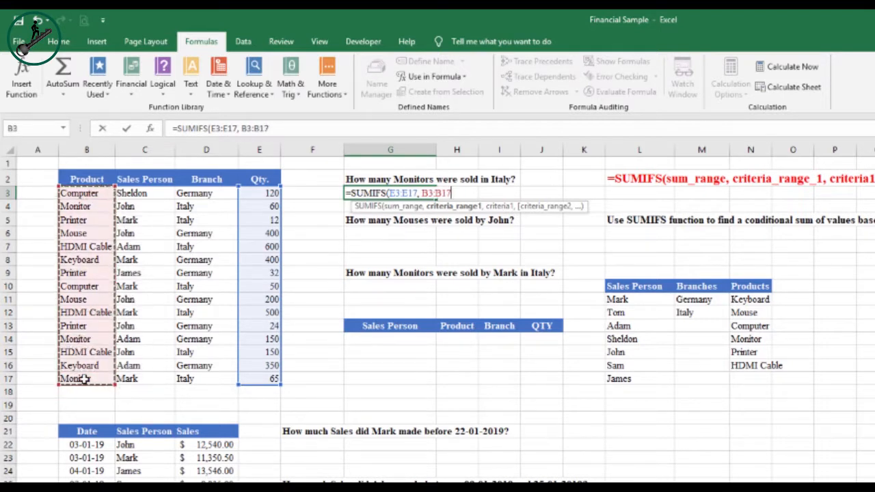
pyautogui.write(',')
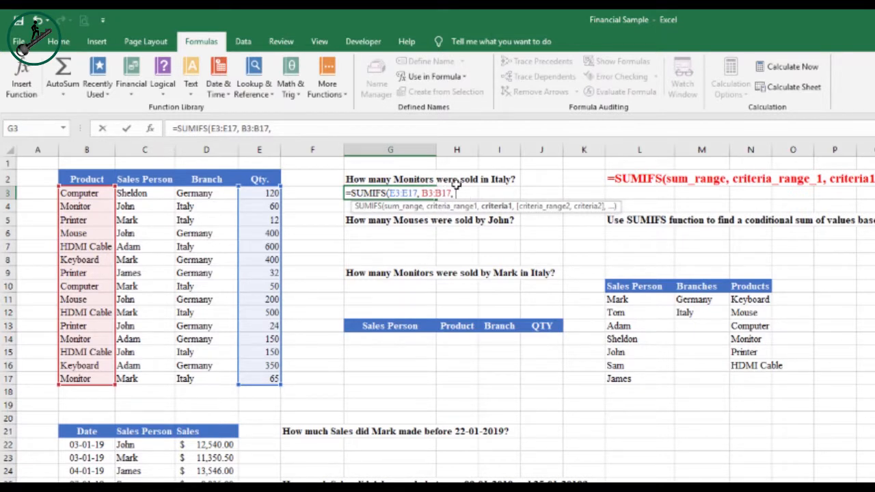
pyautogui.write('"Monitor",')
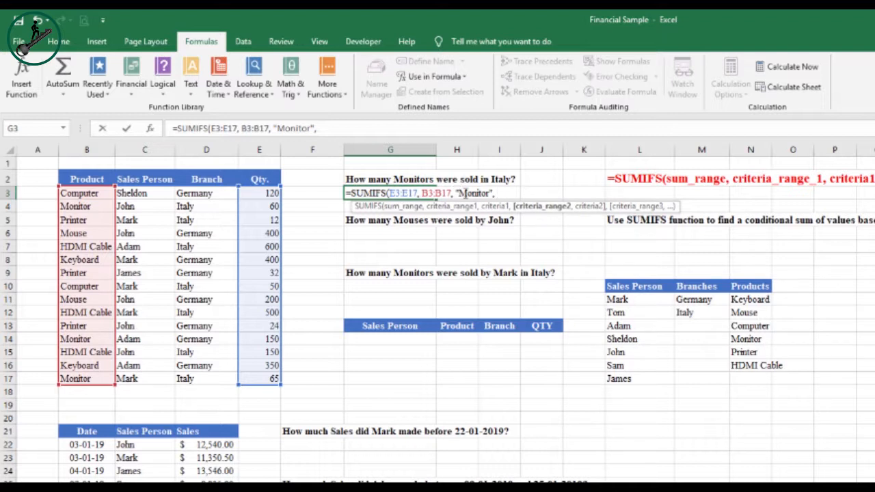
pyautogui.moveTo(203, 194); pyautogui.dragTo(200, 385)
pyautogui.write(', D3:D17,')
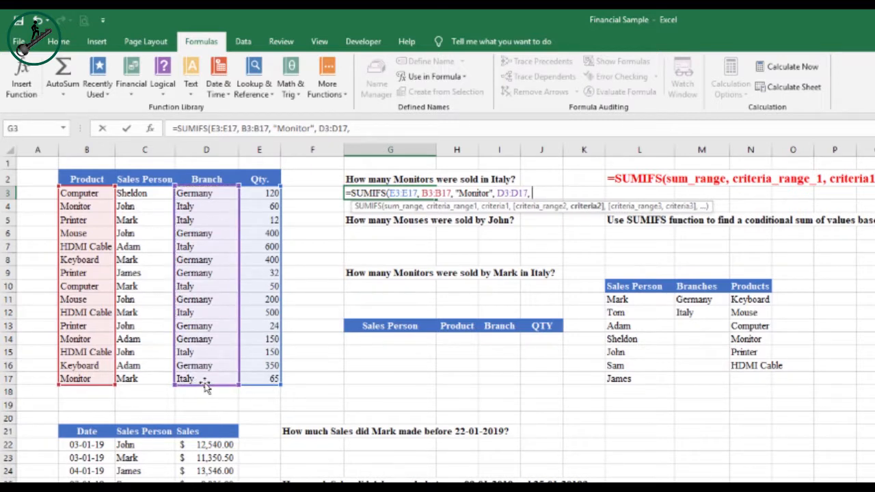
pyautogui.write('"Italy")')
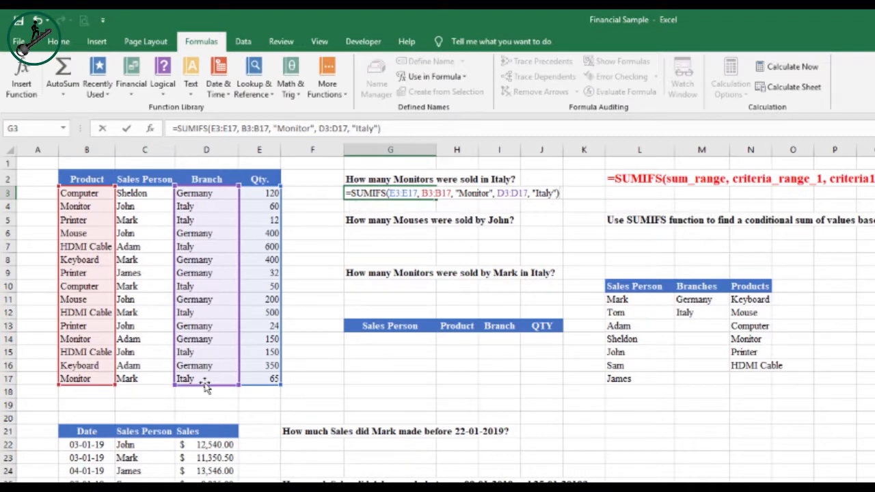
pyautogui.press('Return')
pyautogui.press('Up')
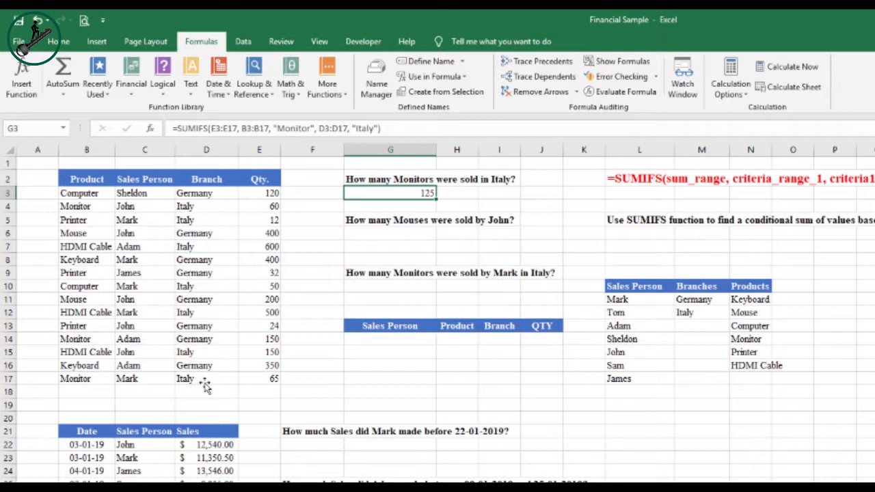
# Step: Check the G3 result against the Italian Monitor quantities in E4 and E17
pyautogui.click(276, 206)
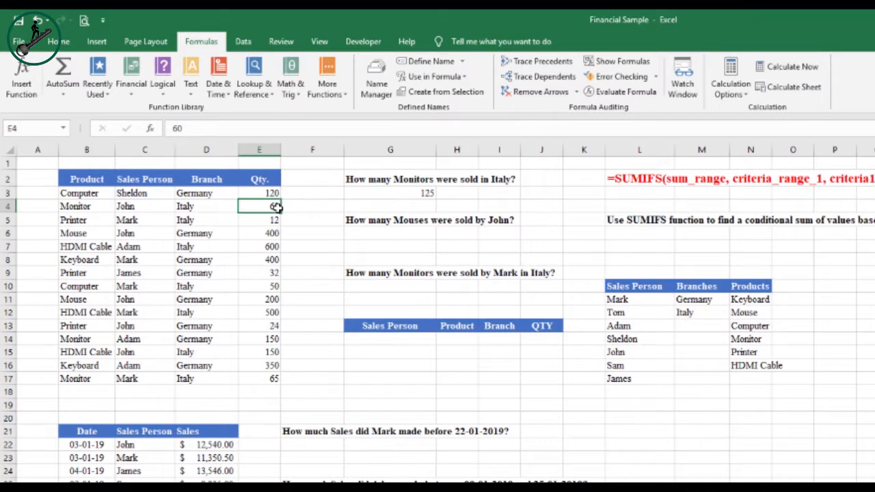
pyautogui.keyDown('ctrl'); pyautogui.click(270, 379); pyautogui.keyUp('ctrl')
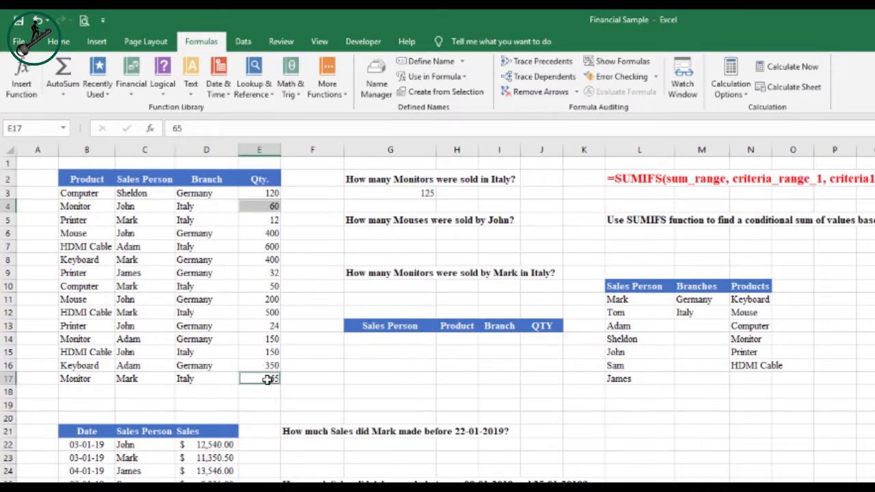
pyautogui.click(420, 197)
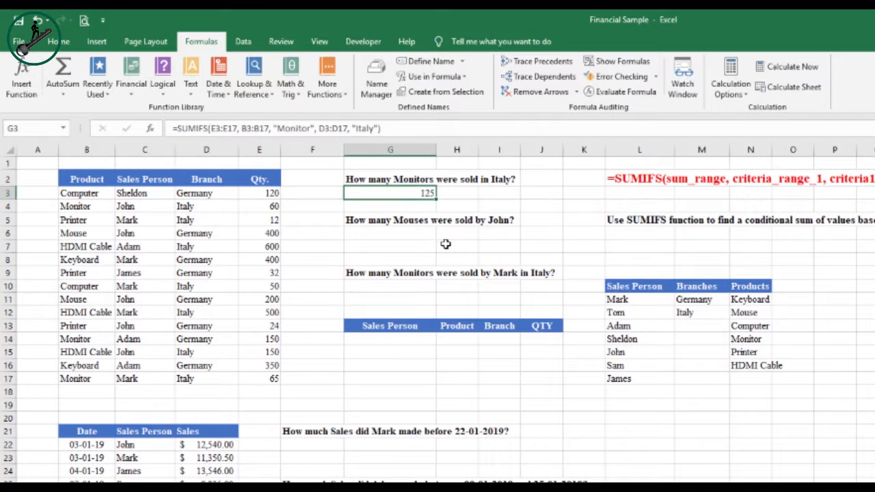
# Step: Start a SUMIFS formula in G6 with the quantities E3:E17 as the sum range
pyautogui.click(388, 233)
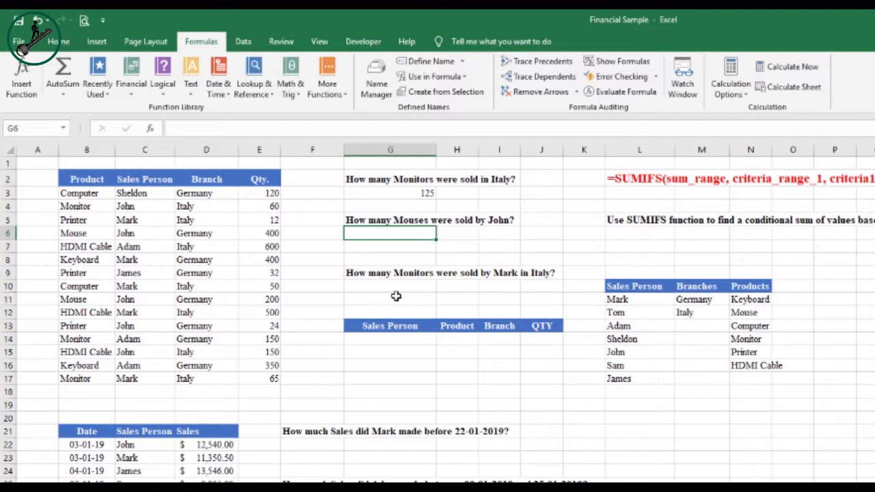
pyautogui.write('=sum')
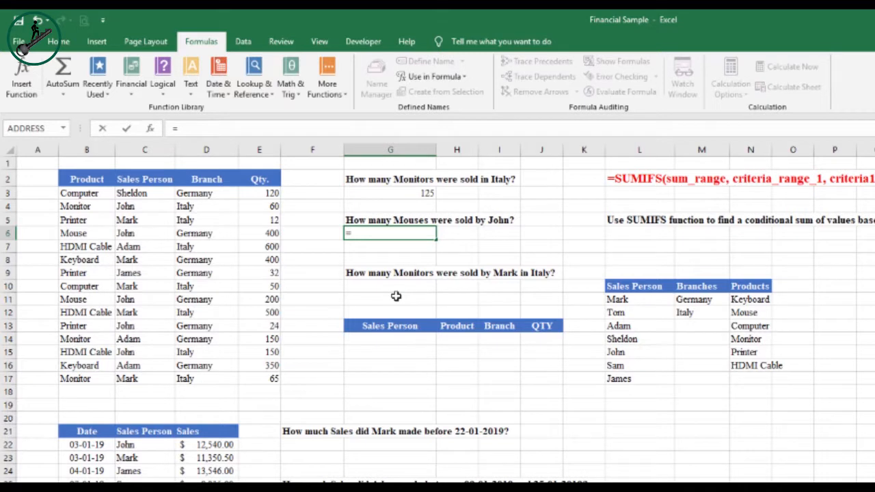
pyautogui.press('Down')
pyautogui.press('Down')
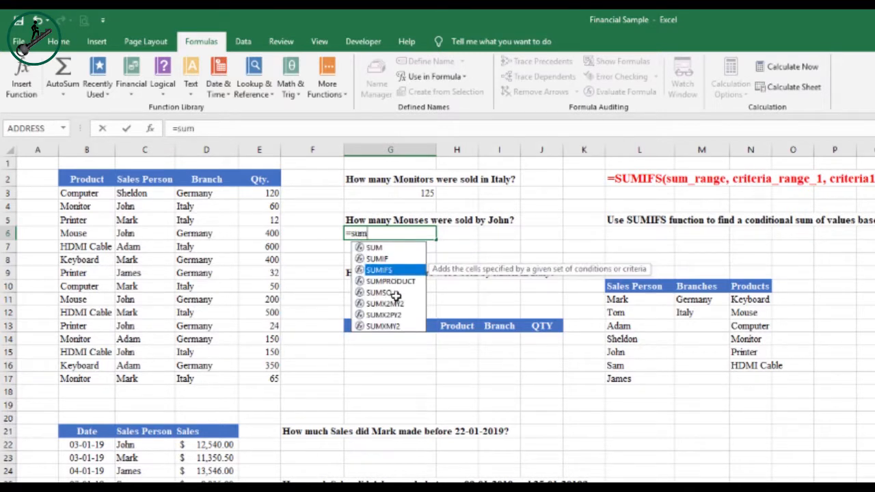
pyautogui.press('Tab')
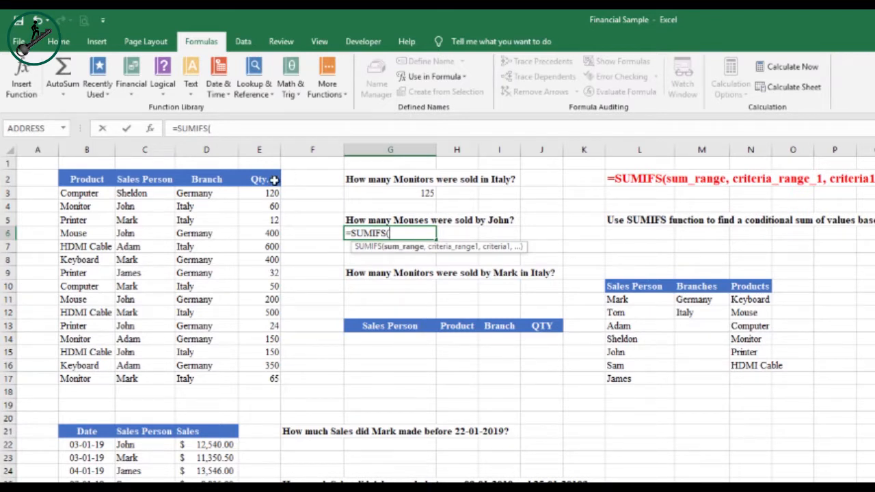
pyautogui.moveTo(266, 193); pyautogui.dragTo(274, 380)
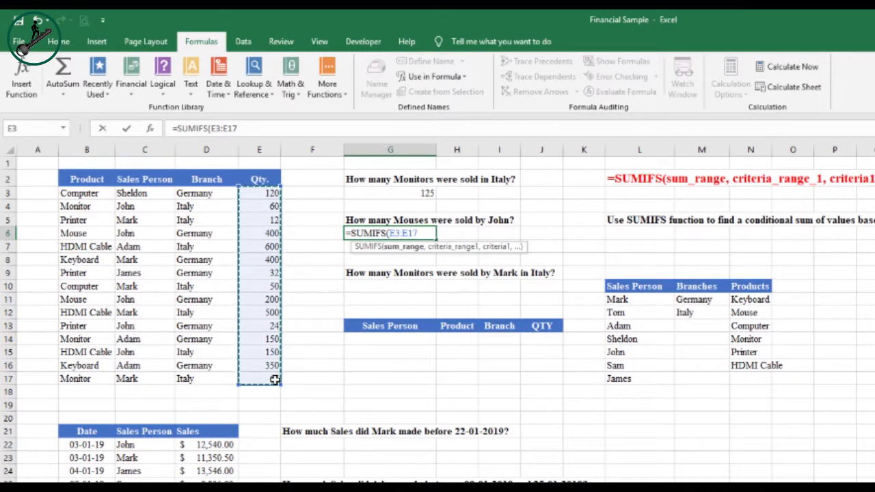
pyautogui.write(',')
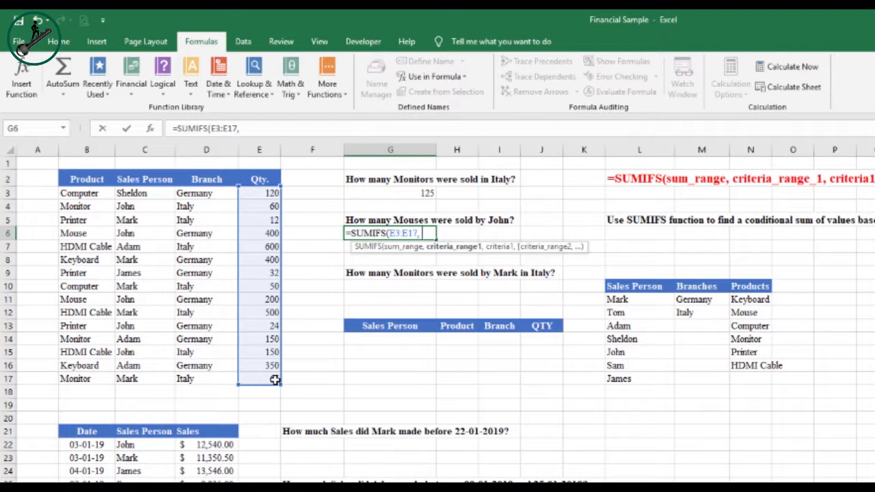
# Step: Complete the G6 formula with criteria B3:B17 equal to "Mouse" and C3:C17 equal to the salesperson named in G5, and enter it
pyautogui.click(86, 193)
pyautogui.moveTo(86, 208); pyautogui.dragTo(69, 373)
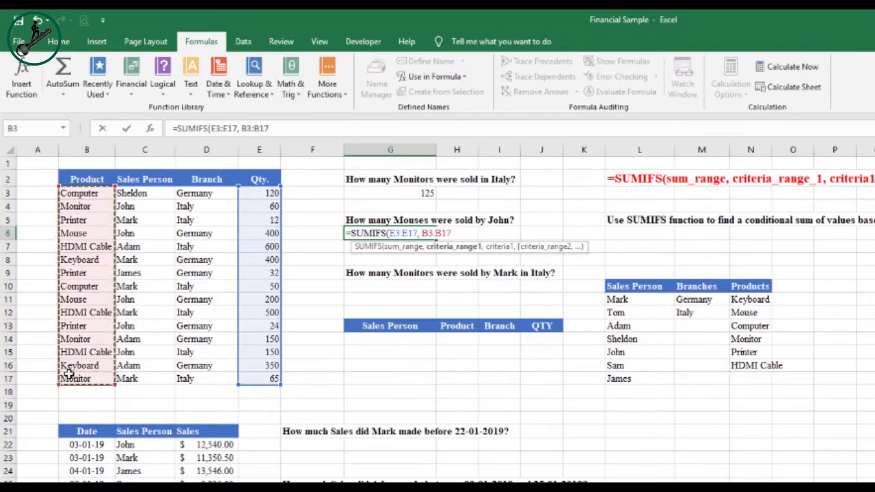
pyautogui.write(', ')
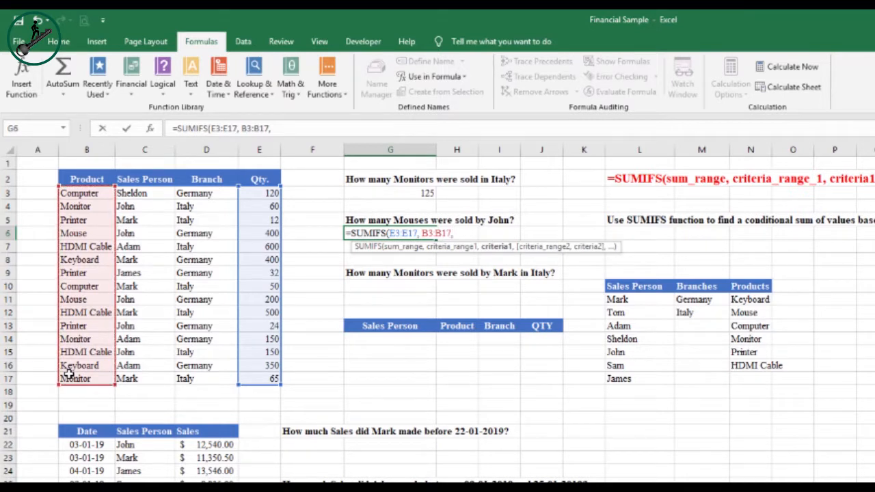
pyautogui.write('"Mouse",')
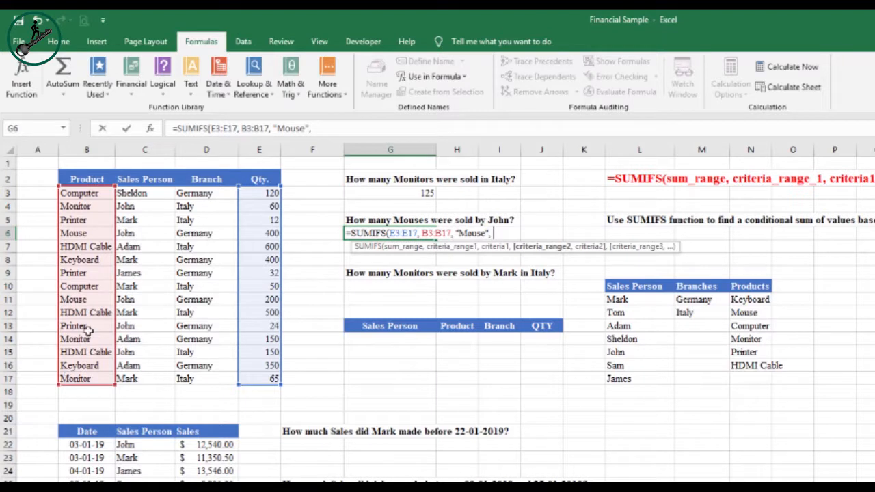
pyautogui.moveTo(142, 193); pyautogui.dragTo(154, 379)
pyautogui.write(', "')
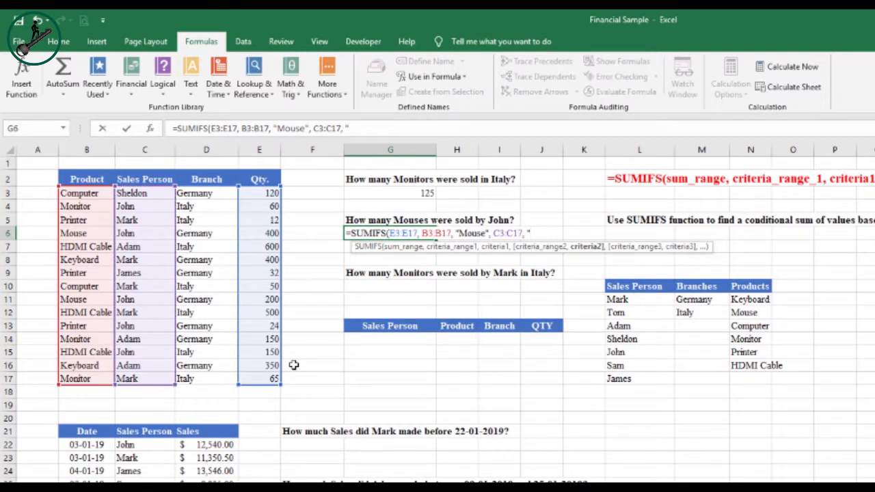
pyautogui.write('John")')
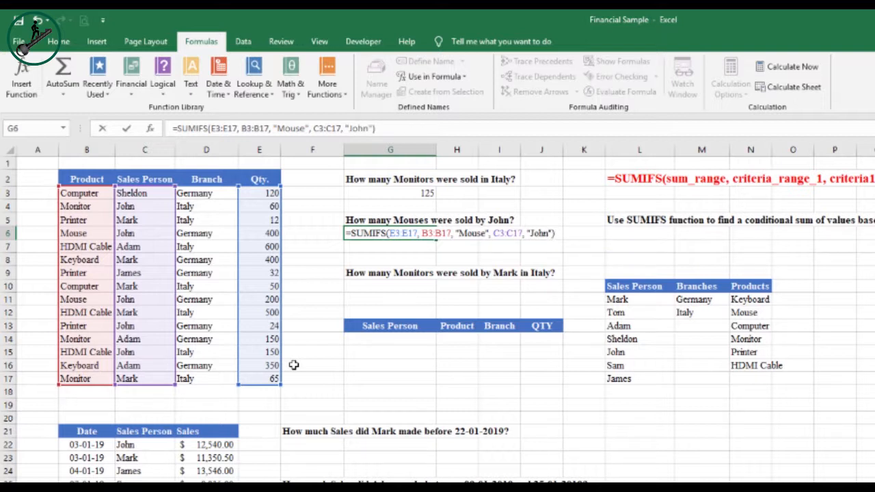
pyautogui.press('Return')
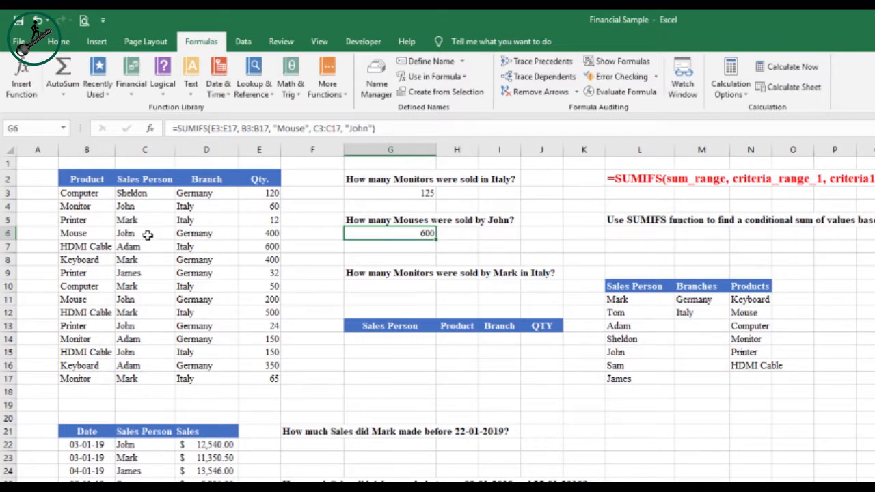
# Step: Check the G6 result against the matching Mouse quantities in E6 and E11
pyautogui.click(268, 235)
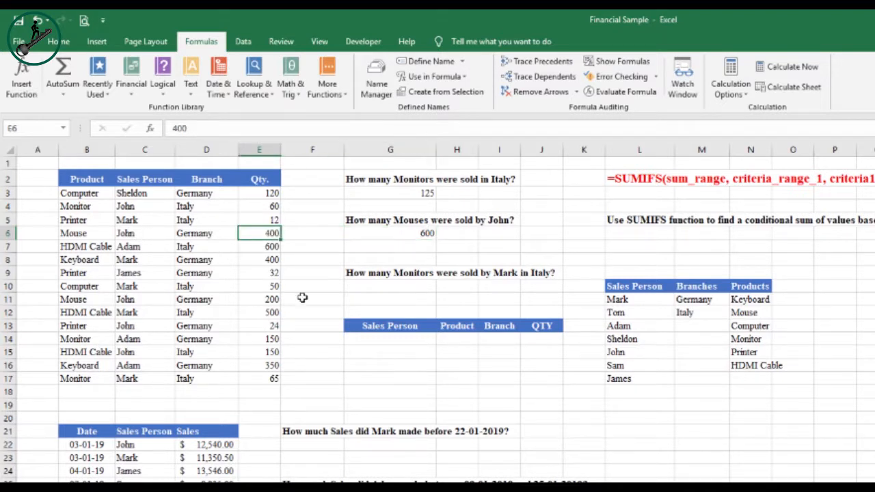
pyautogui.keyDown('ctrl'); pyautogui.click(269, 299); pyautogui.keyUp('ctrl')
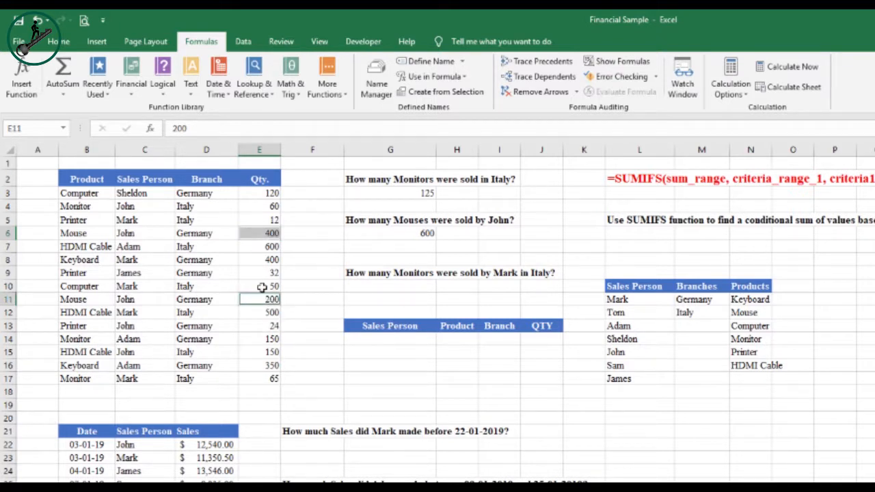
# Step: Start a SUMIFS formula in G10 with the quantities E3:E17 as the sum range
pyautogui.click(391, 284)
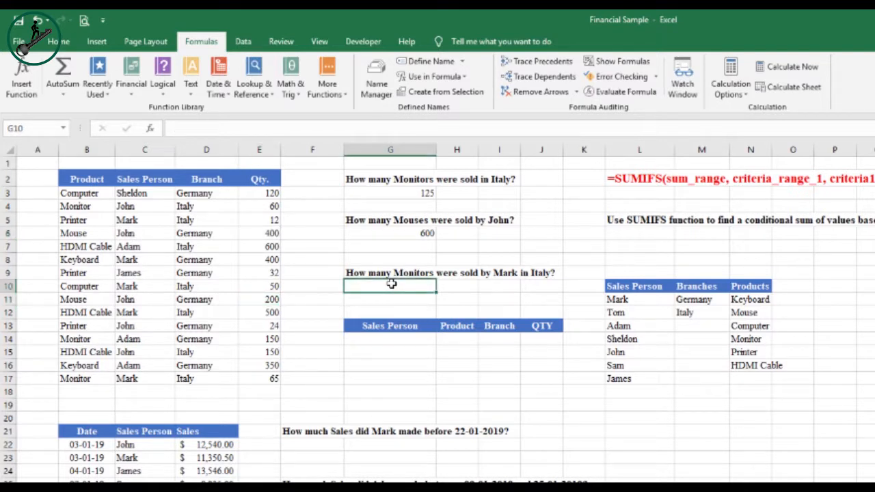
pyautogui.click(458, 285)
pyautogui.click(403, 286)
pyautogui.write('=')
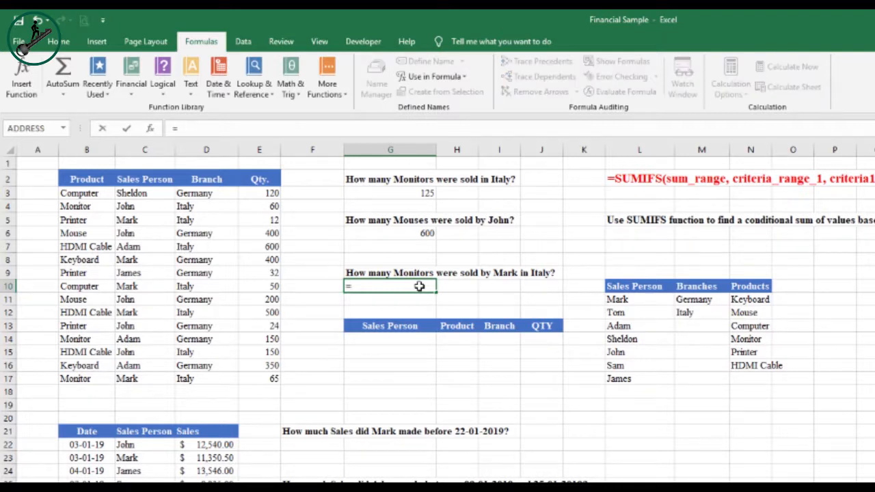
pyautogui.write('sum')
pyautogui.press('Down')
pyautogui.press('Down')
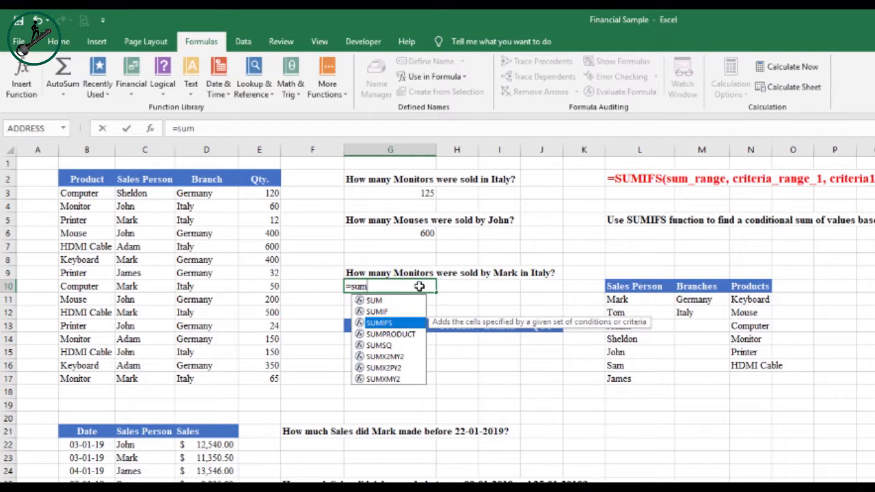
pyautogui.press('Tab')
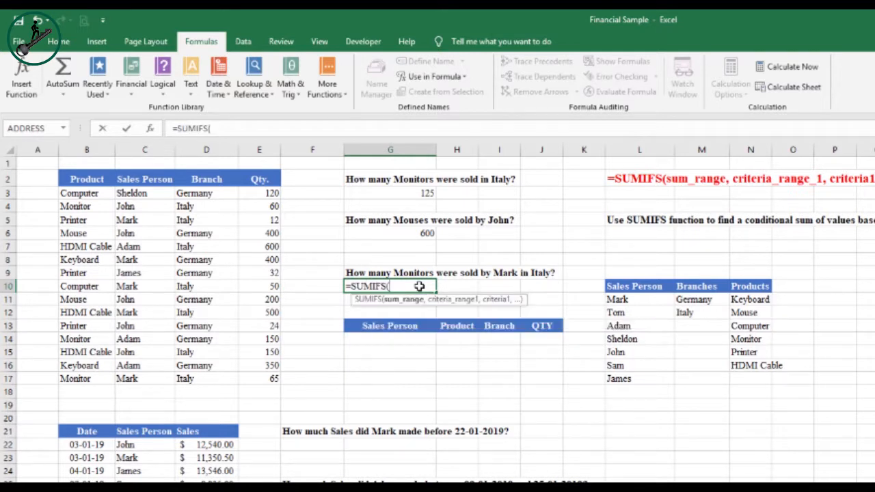
pyautogui.moveTo(260, 194); pyautogui.dragTo(267, 380)
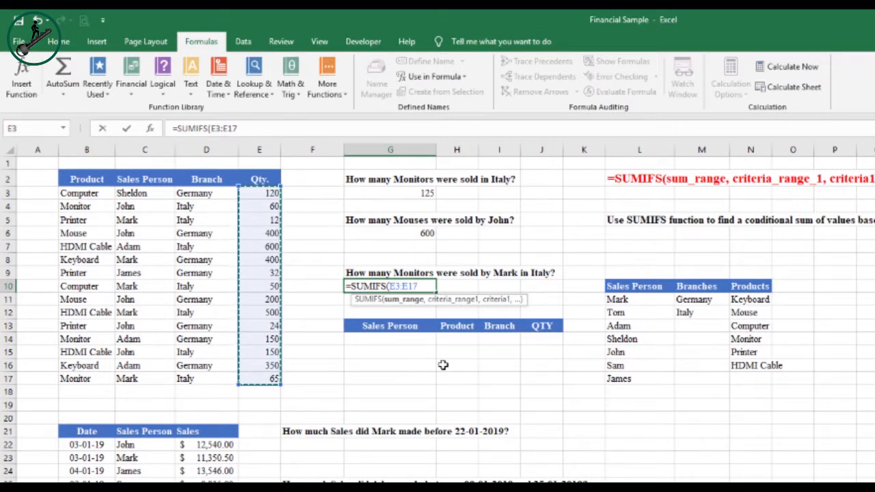
pyautogui.write(',')
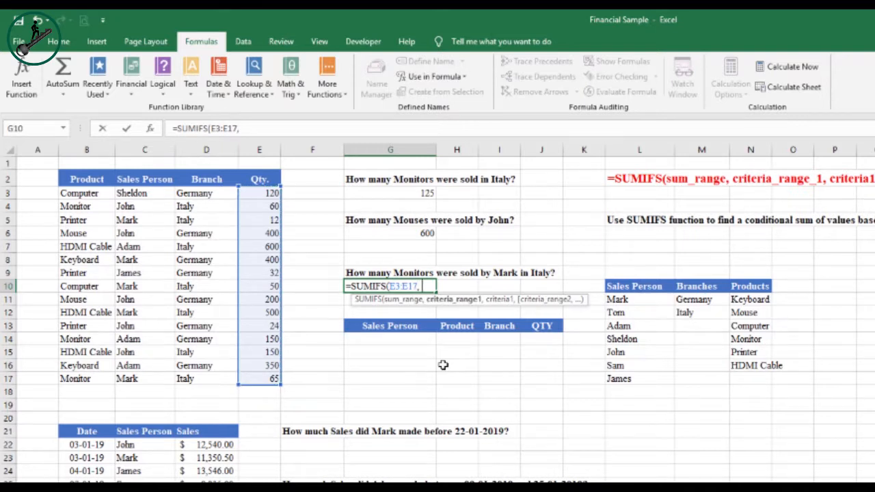
# Step: Add criteria to the G10 formula: B3:B17 equal to "Monitor" and C3:C17 equal to the salesperson named in G9
pyautogui.moveTo(80, 193); pyautogui.dragTo(73, 375)
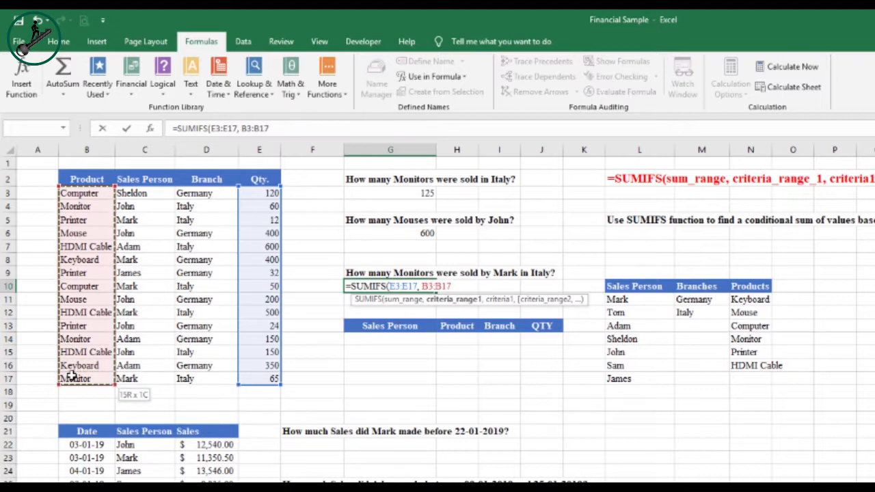
pyautogui.write(',')
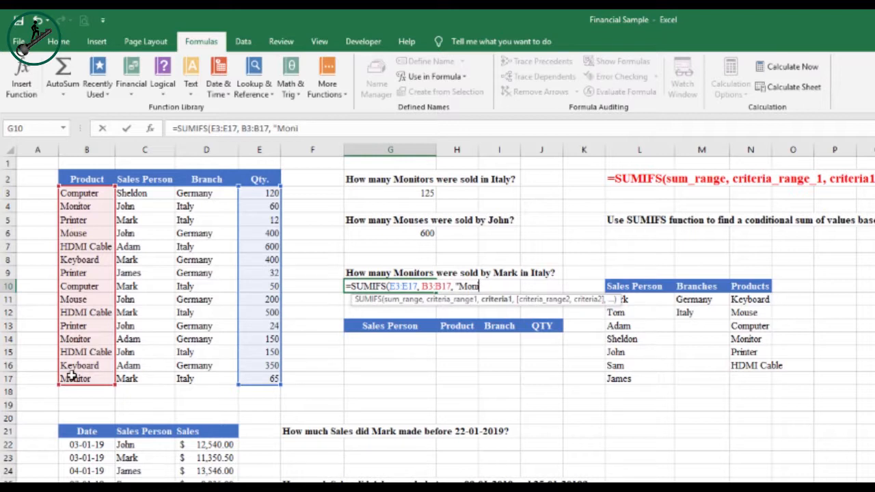
pyautogui.write('"Monitor",')
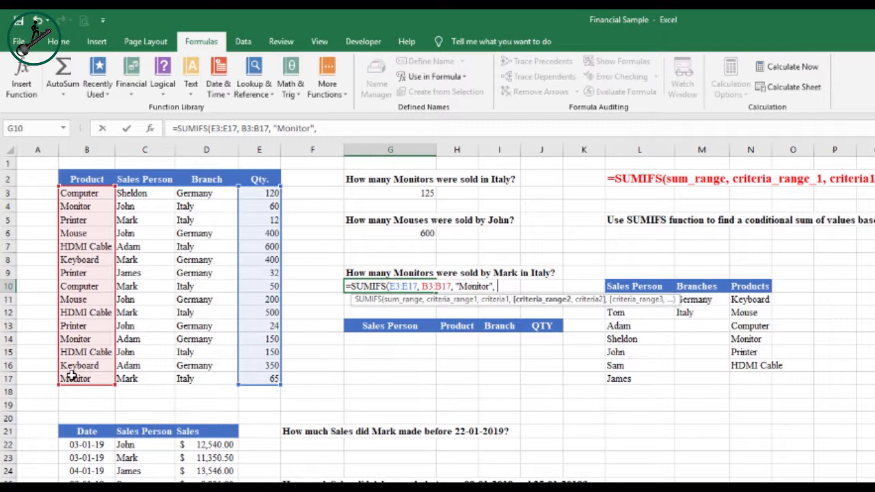
pyautogui.moveTo(141, 193); pyautogui.dragTo(137, 379)
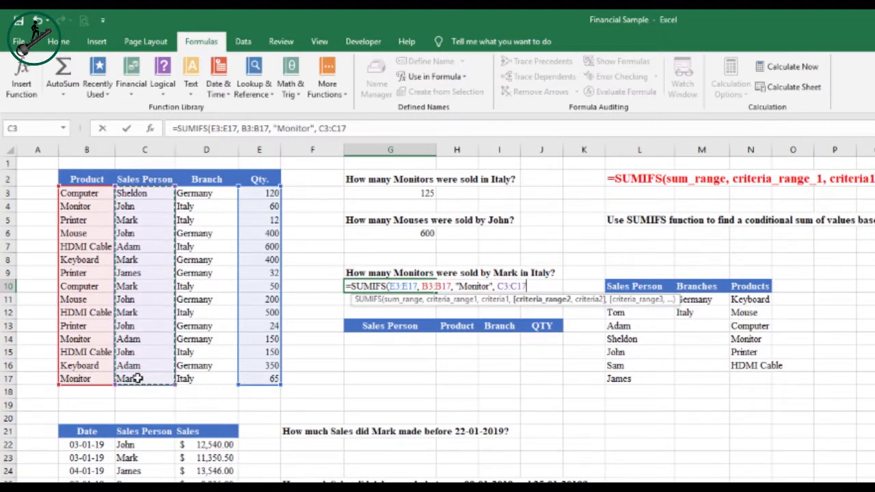
pyautogui.write(', "Mark')
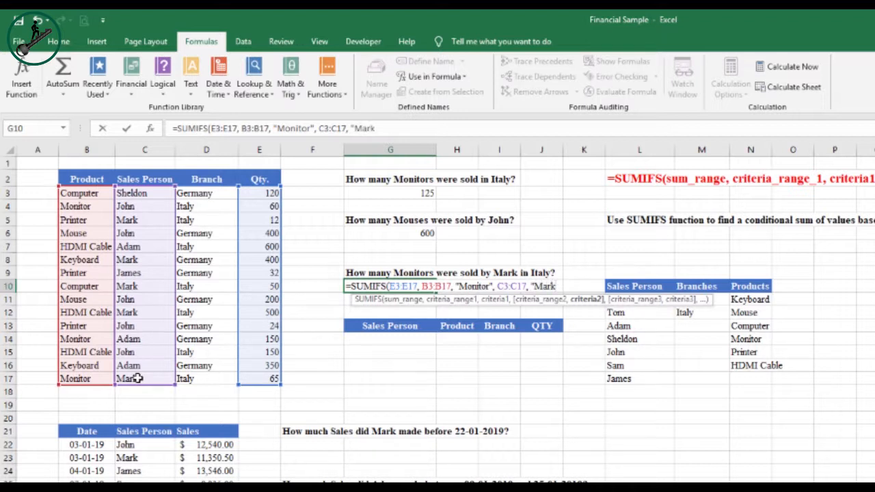
pyautogui.write(',')
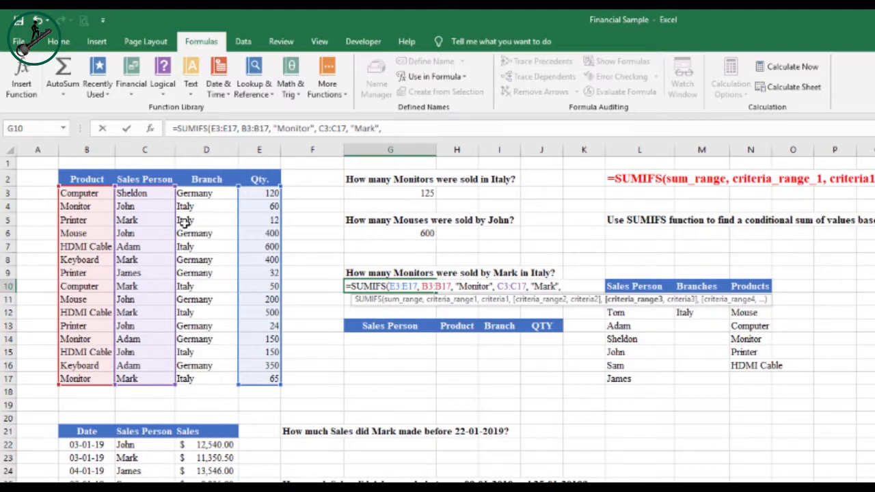
# Step: Complete the G10 formula with the criterion D3:D17 equal to "Italy", and enter it
pyautogui.moveTo(194, 195); pyautogui.dragTo(197, 383)
pyautogui.write(',')
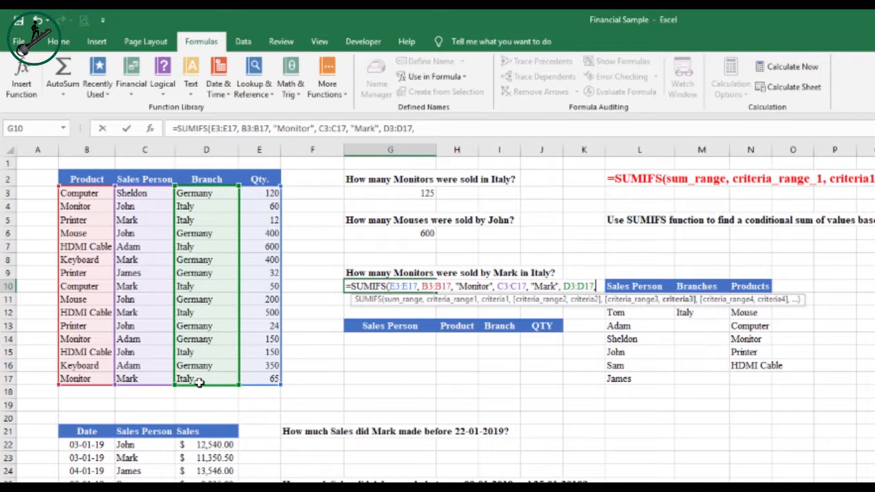
pyautogui.write(' "Italy')
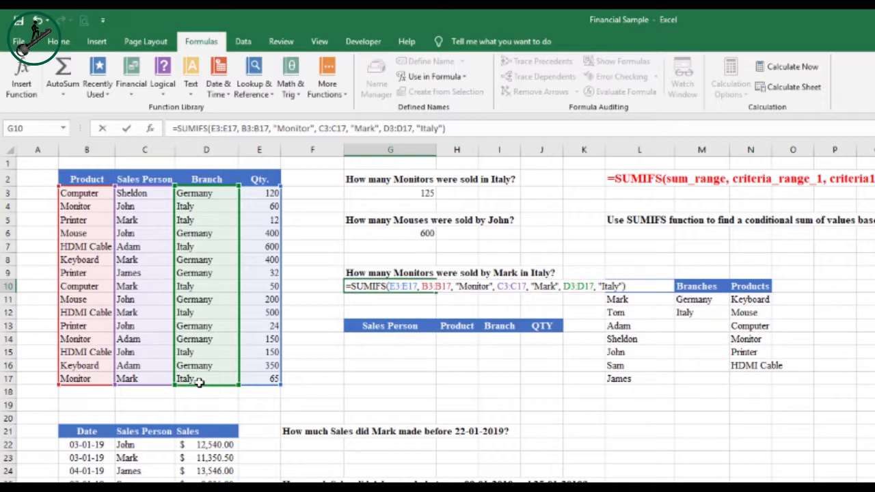
pyautogui.press('Return')
pyautogui.press('Up')
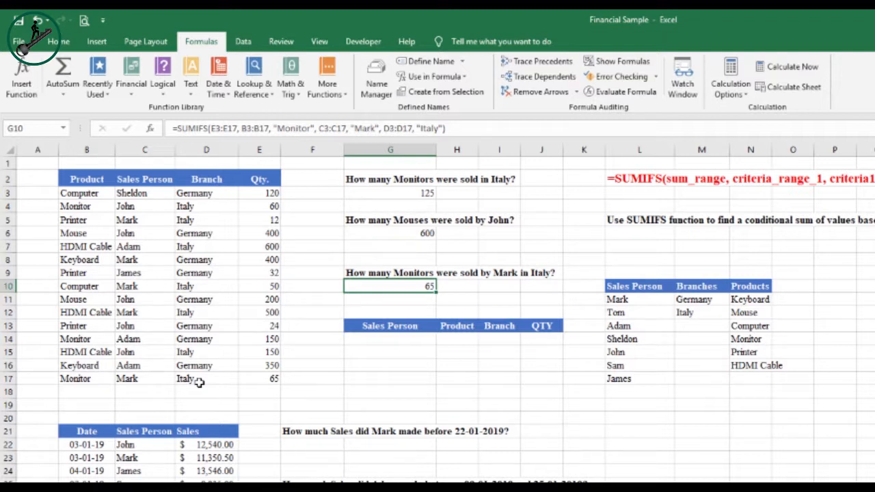
# Step: Check the G10 result against the product, salesperson, branch and quantity in row 17
pyautogui.moveTo(76, 380); pyautogui.dragTo(255, 382)
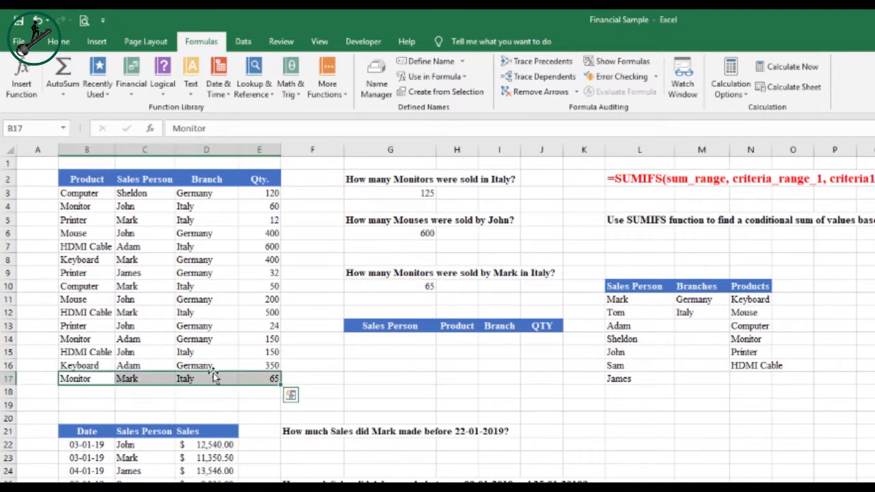
pyautogui.click(158, 378)
pyautogui.click(98, 379)
pyautogui.click(140, 379)
pyautogui.click(201, 381)
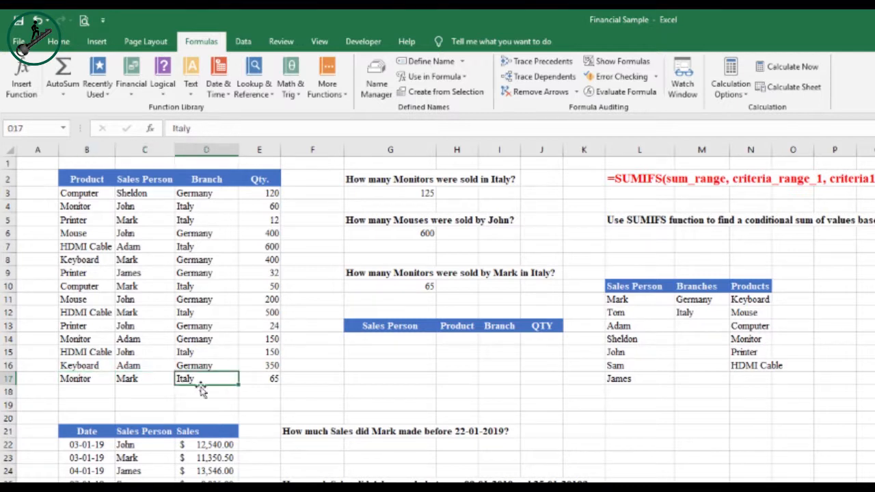
pyautogui.click(260, 381)
# Step: Examine the Sales Person, Product, Branch and QTY columns of the empty lookup table in G13:J14
pyautogui.click(385, 342)
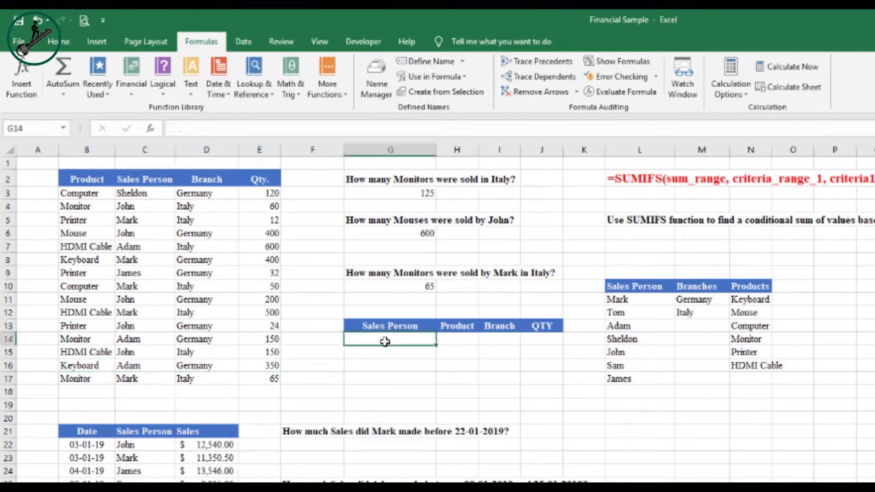
pyautogui.click(390, 326)
pyautogui.click(417, 339)
pyautogui.click(453, 337)
pyautogui.click(503, 339)
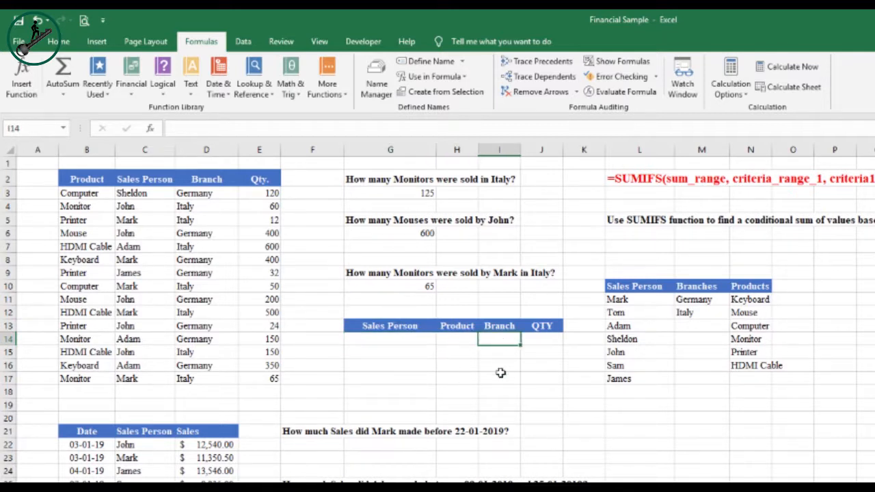
pyautogui.click(539, 339)
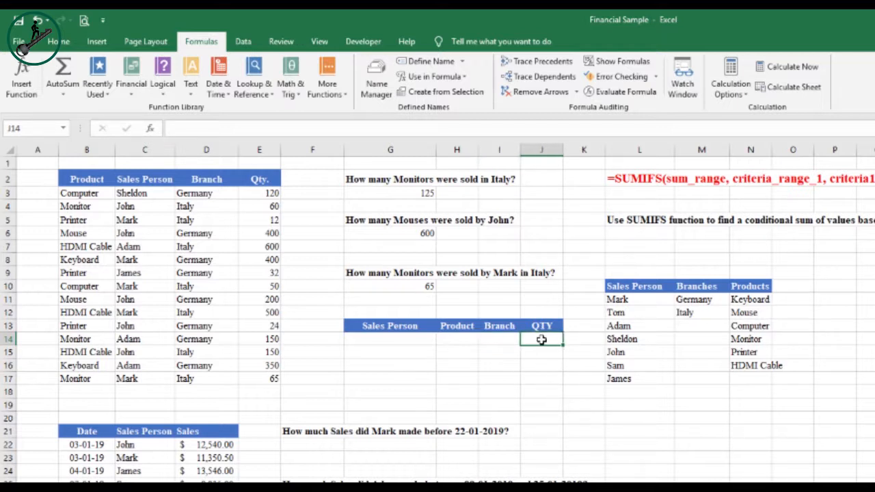
pyautogui.click(505, 338)
pyautogui.click(461, 338)
pyautogui.click(399, 344)
pyautogui.click(465, 340)
pyautogui.click(503, 339)
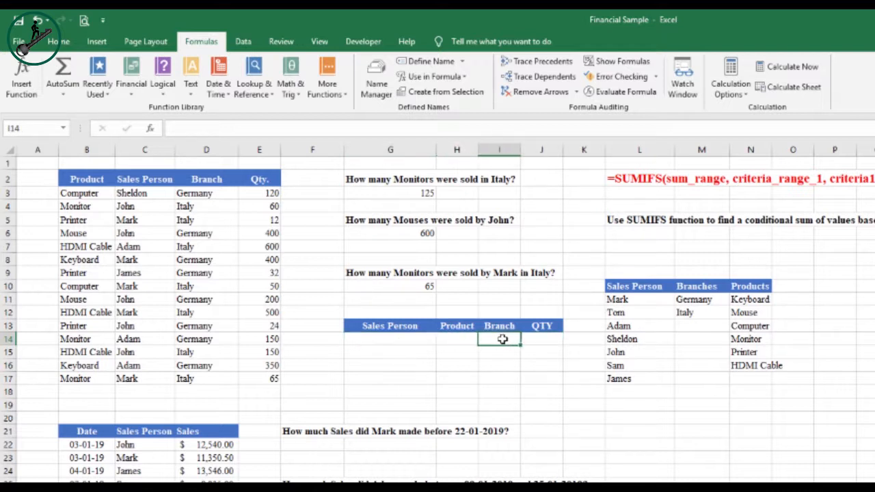
pyautogui.click(539, 338)
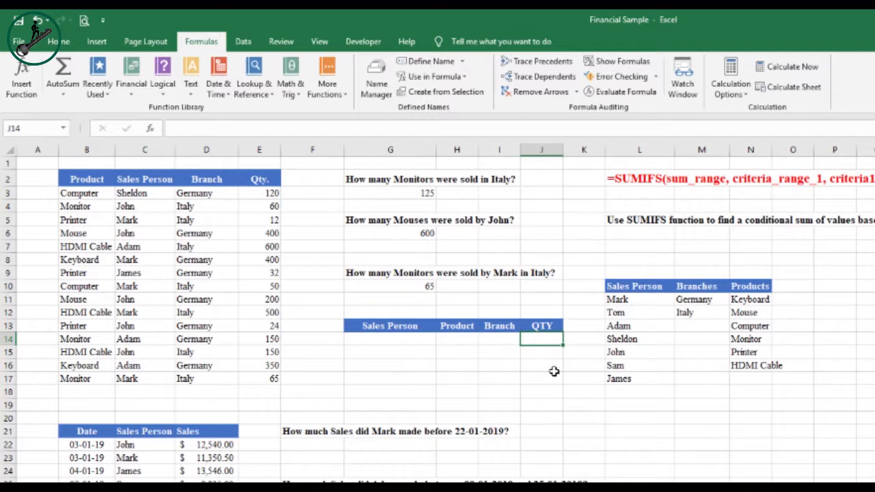
pyautogui.click(385, 337)
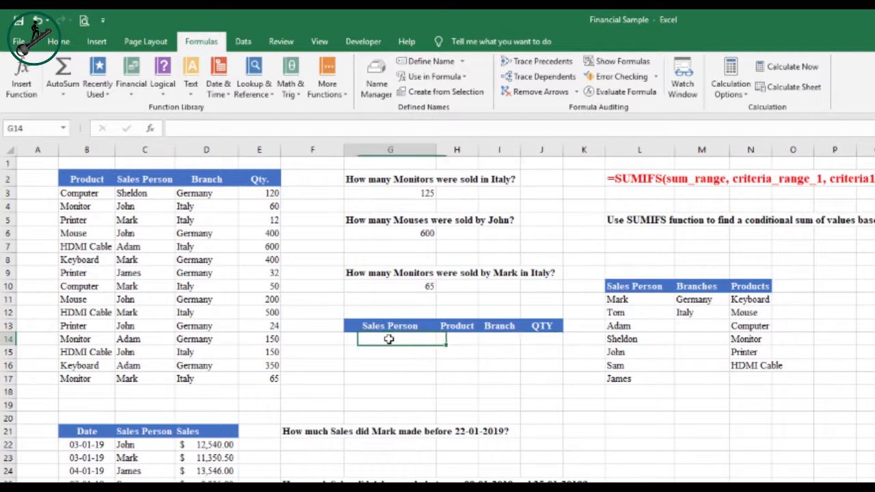
pyautogui.moveTo(387, 327); pyautogui.dragTo(499, 335)
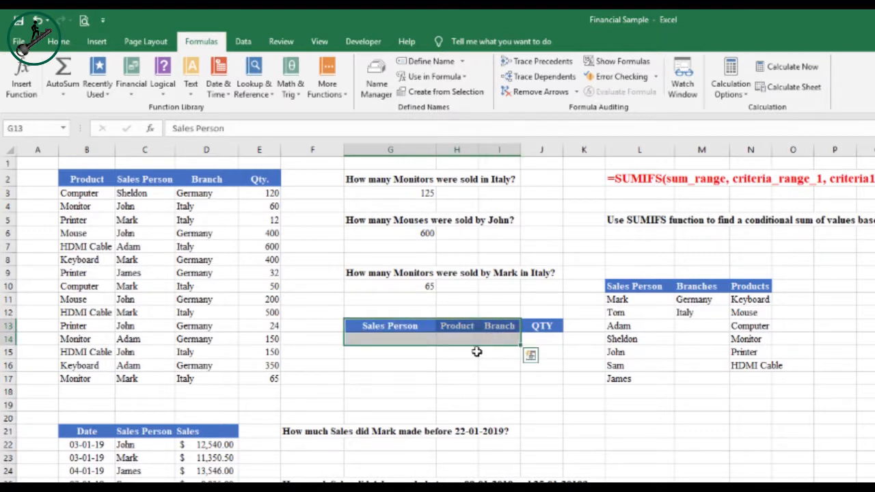
pyautogui.click(475, 352)
# Step: Add list data validation to G14 with the salespeople in $L$11:$L$17 as the source, and check its dropdown choices
pyautogui.click(418, 340)
pyautogui.click(243, 41)
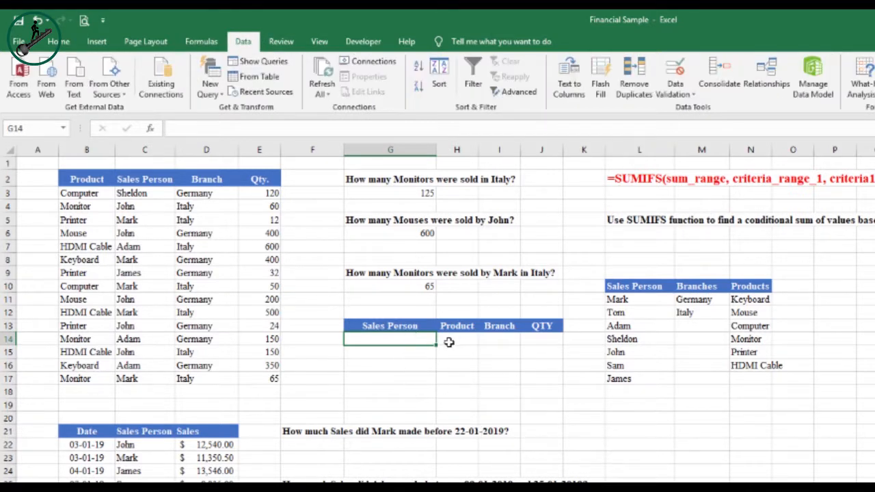
pyautogui.click(691, 96)
pyautogui.click(692, 110)
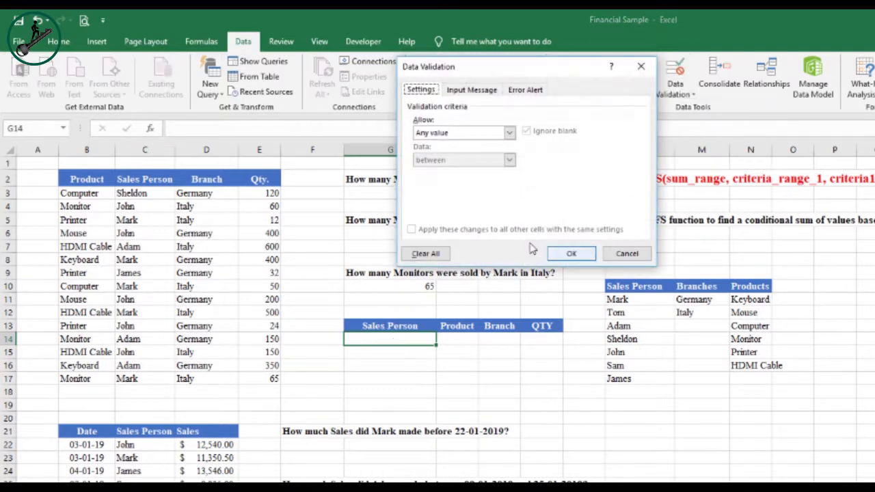
pyautogui.click(510, 132)
pyautogui.click(486, 171)
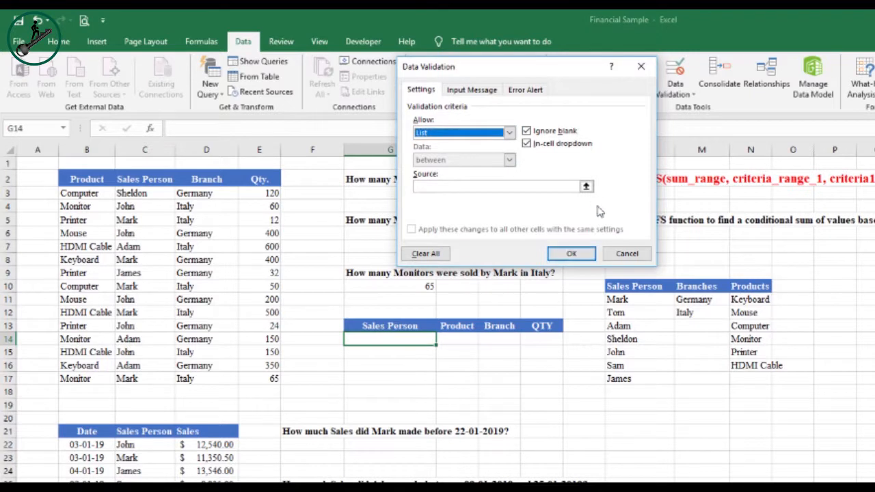
pyautogui.click(586, 186)
pyautogui.moveTo(617, 301); pyautogui.dragTo(617, 381)
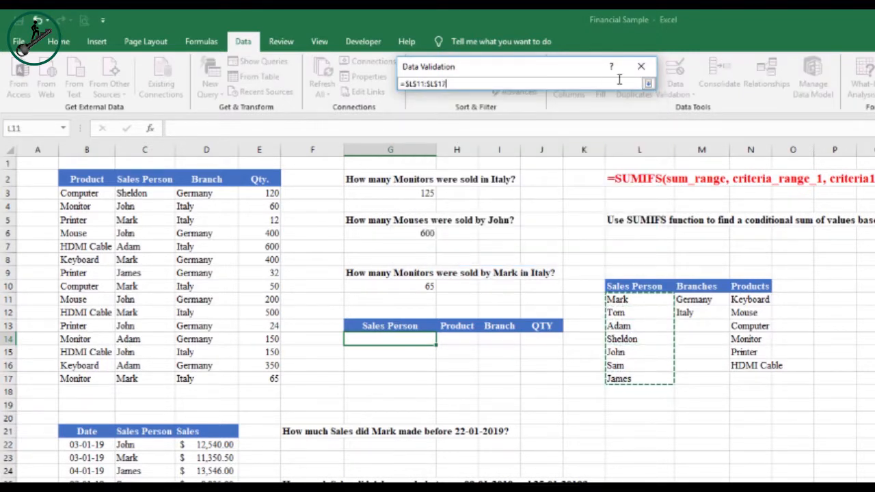
pyautogui.click(647, 83)
pyautogui.click(567, 252)
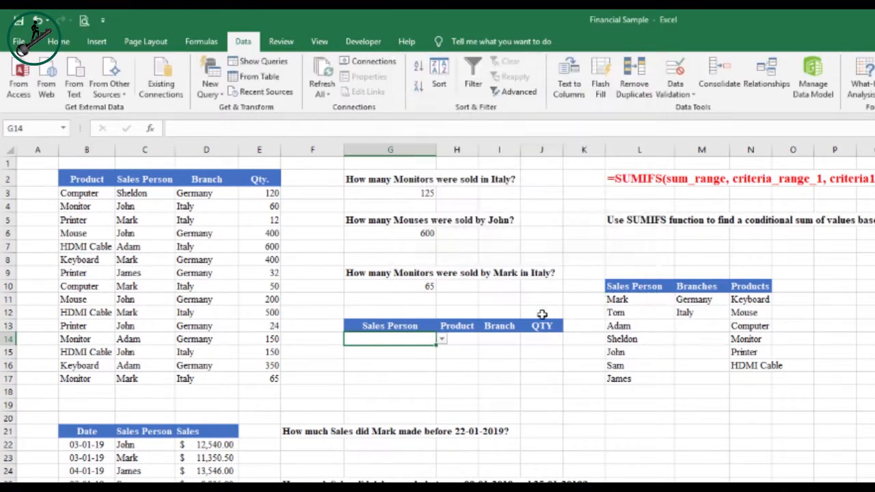
pyautogui.click(442, 339)
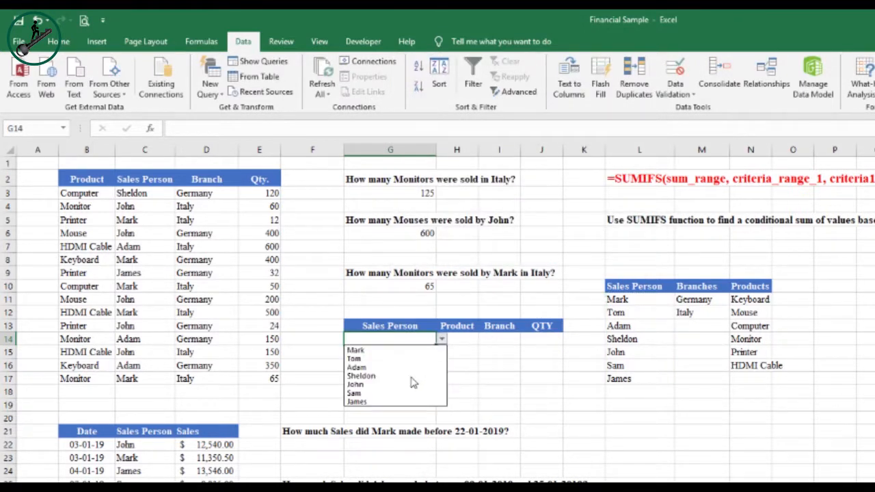
pyautogui.click(466, 343)
# Step: Add list data validation to the Product cell H14 with the products in $N$11:$N$16 as the source
pyautogui.click(465, 341)
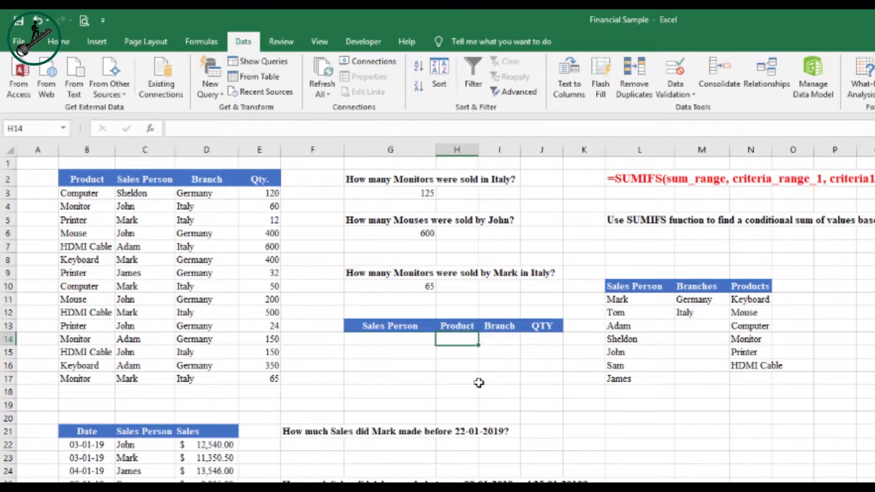
pyautogui.click(684, 96)
pyautogui.click(704, 110)
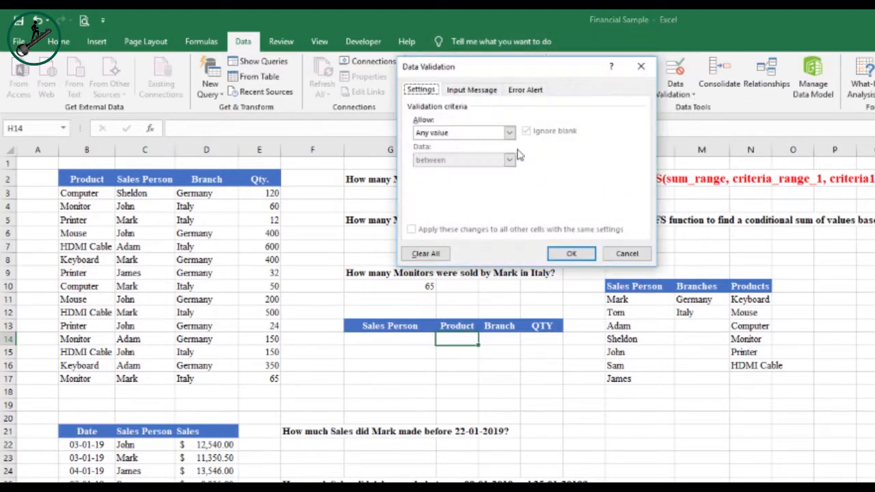
pyautogui.click(509, 132)
pyautogui.click(495, 170)
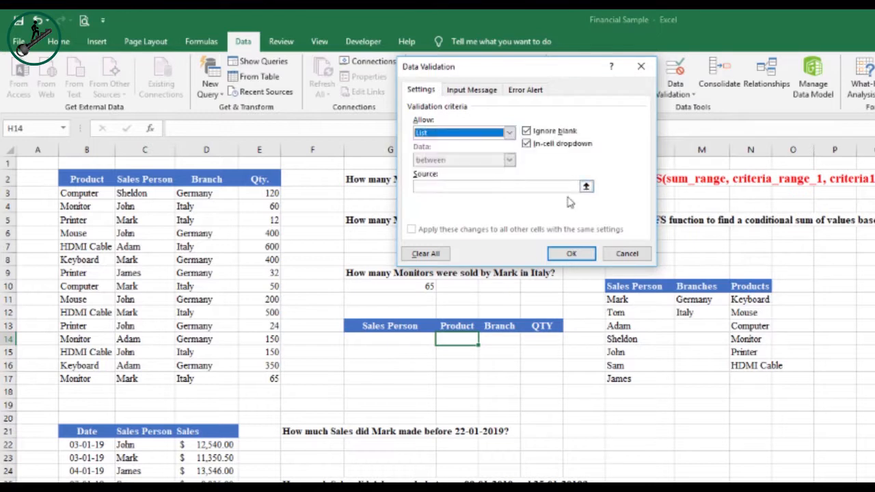
pyautogui.click(585, 183)
pyautogui.moveTo(745, 299); pyautogui.dragTo(752, 369)
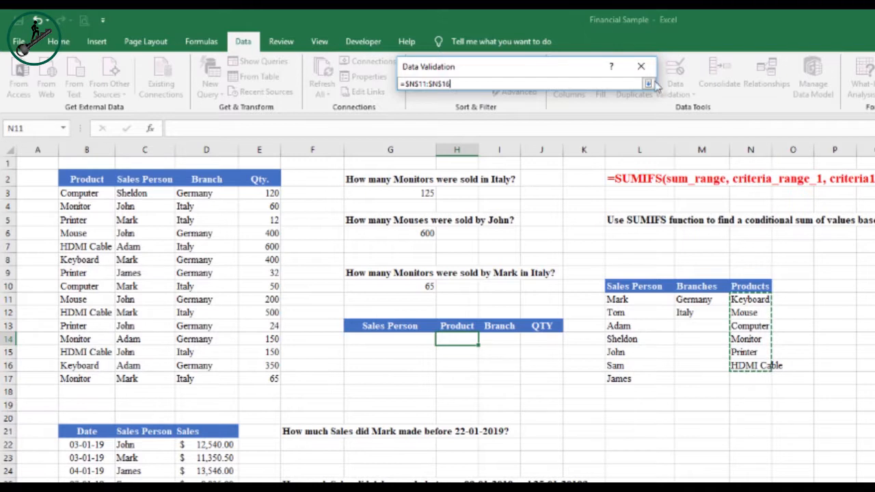
pyautogui.click(648, 83)
pyautogui.click(572, 255)
# Step: Add list data validation to the Branch cell I14 with $M$11:$M$12 as the source, and check its dropdown choices
pyautogui.click(510, 342)
pyautogui.click(675, 84)
pyautogui.click(692, 111)
pyautogui.click(509, 134)
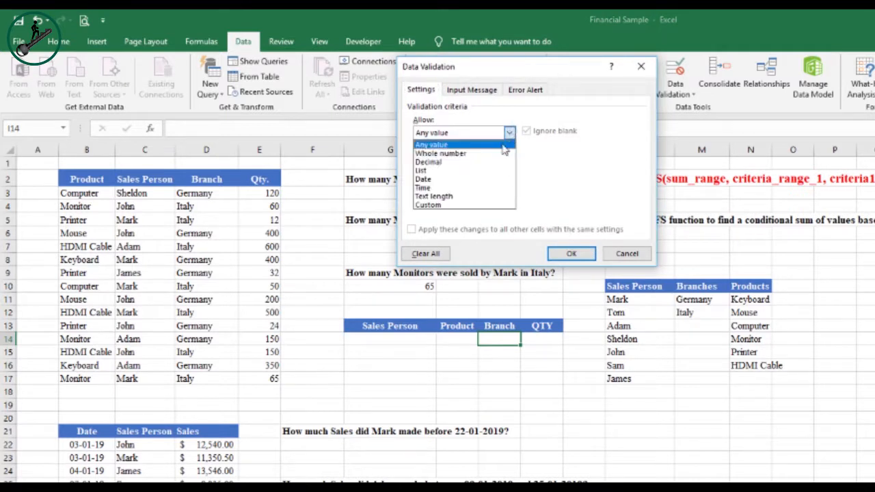
pyautogui.click(448, 169)
pyautogui.click(587, 187)
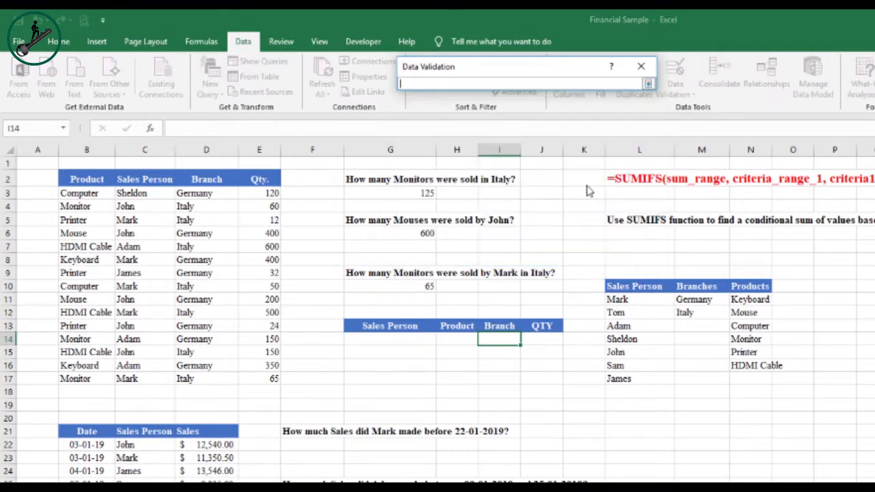
pyautogui.moveTo(691, 303); pyautogui.dragTo(686, 313)
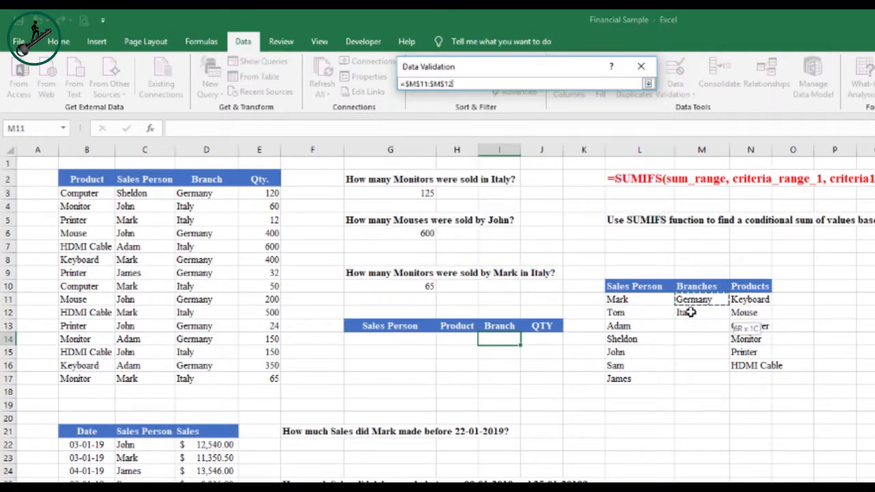
pyautogui.click(649, 83)
pyautogui.click(571, 254)
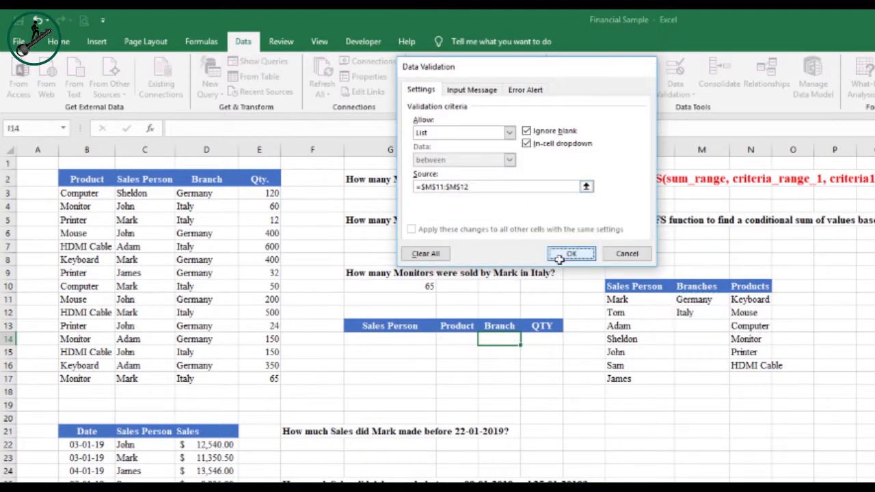
pyautogui.click(527, 340)
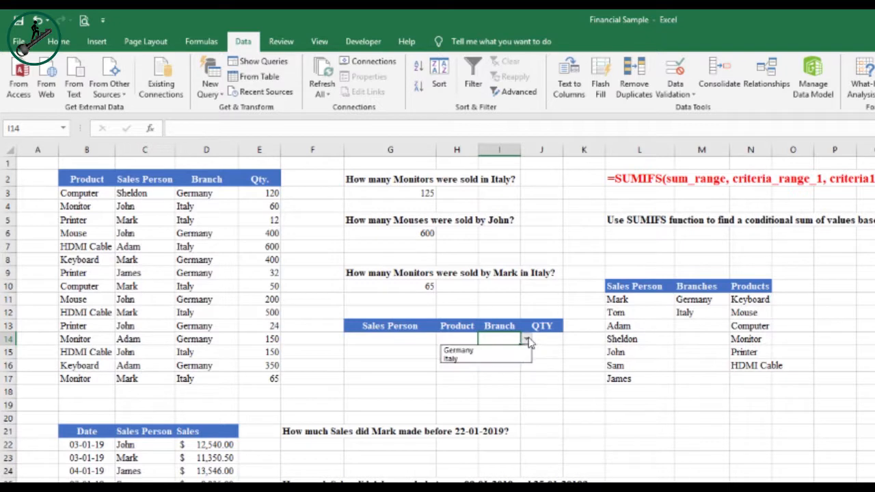
pyautogui.press('Escape')
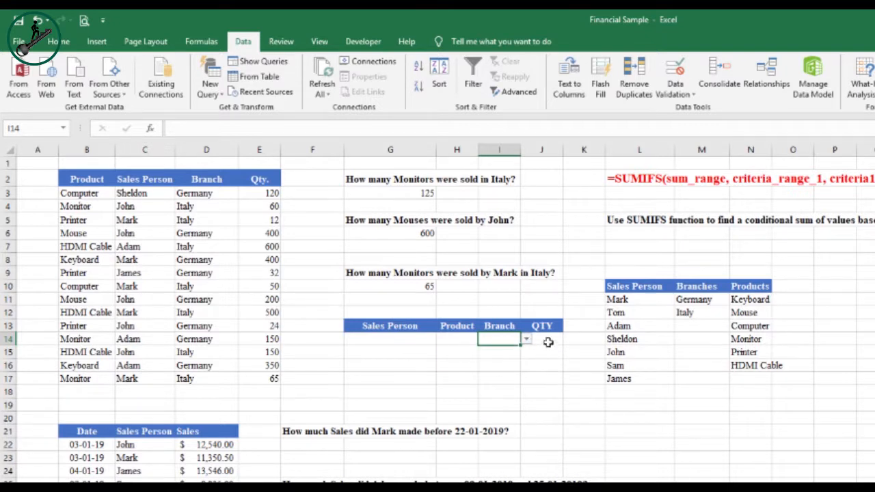
# Step: Start a SUMIFS formula in the QTY cell J14 with the quantities in E3:E17 as the sum range
pyautogui.click(548, 342)
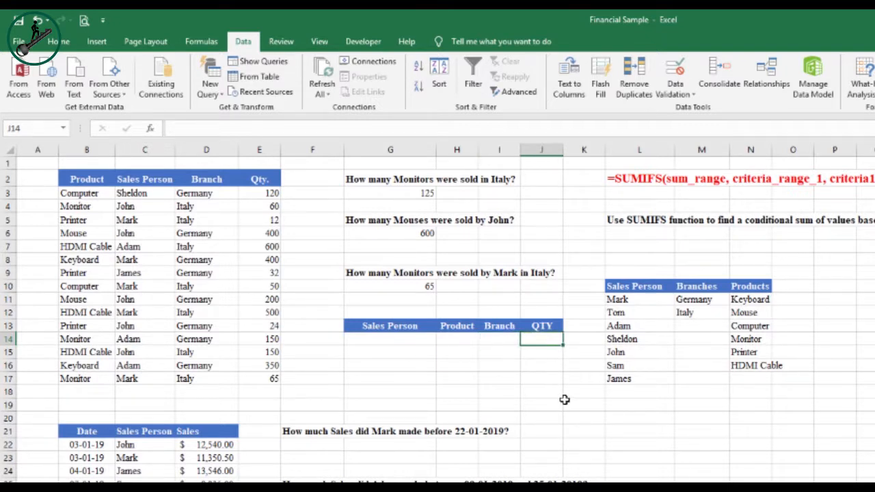
pyautogui.write('=')
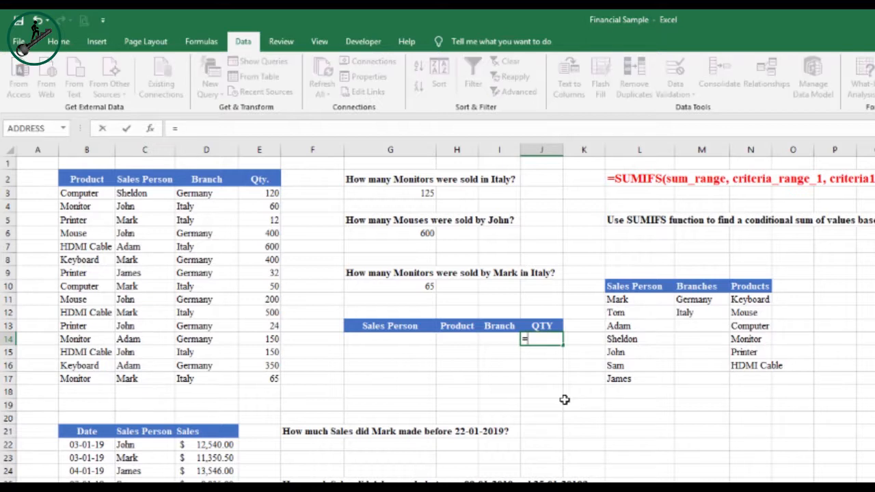
pyautogui.write('sum')
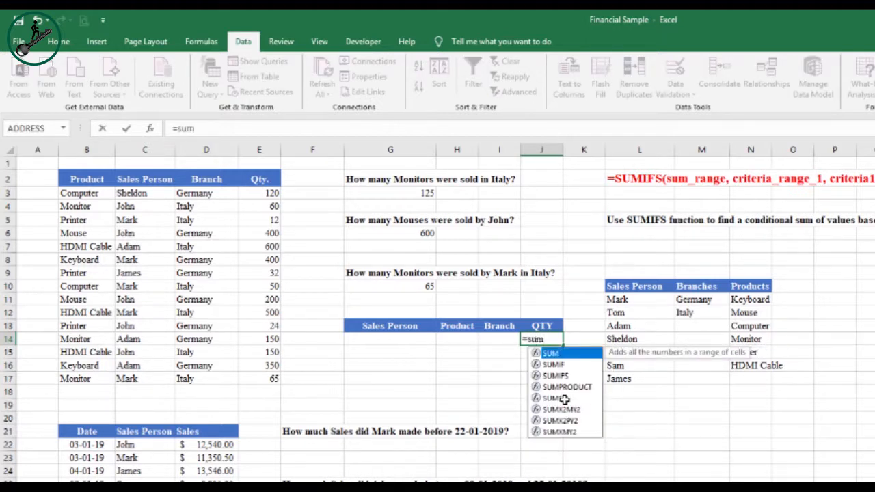
pyautogui.press('Down')
pyautogui.press('Down')
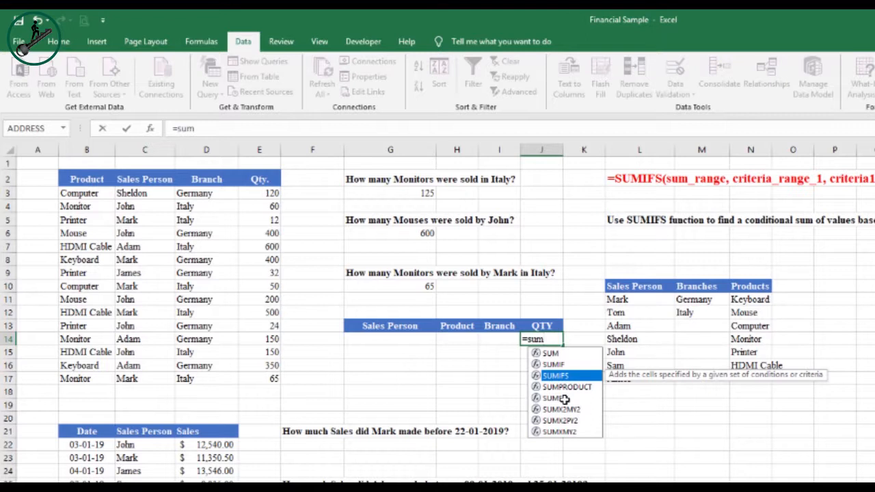
pyautogui.press('Tab')
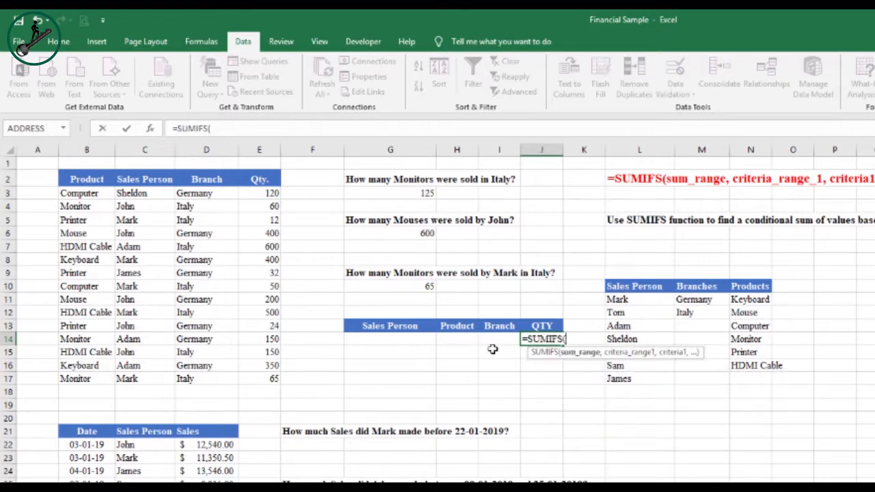
pyautogui.moveTo(266, 192); pyautogui.dragTo(269, 385)
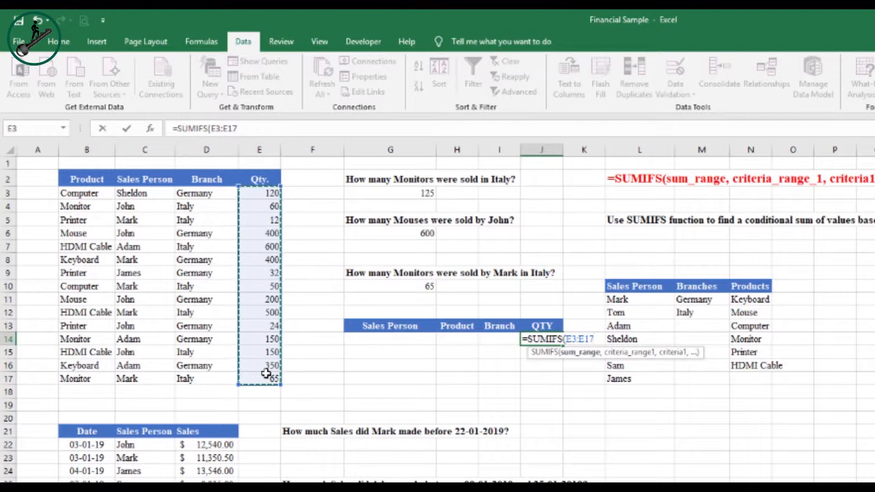
pyautogui.write(',')
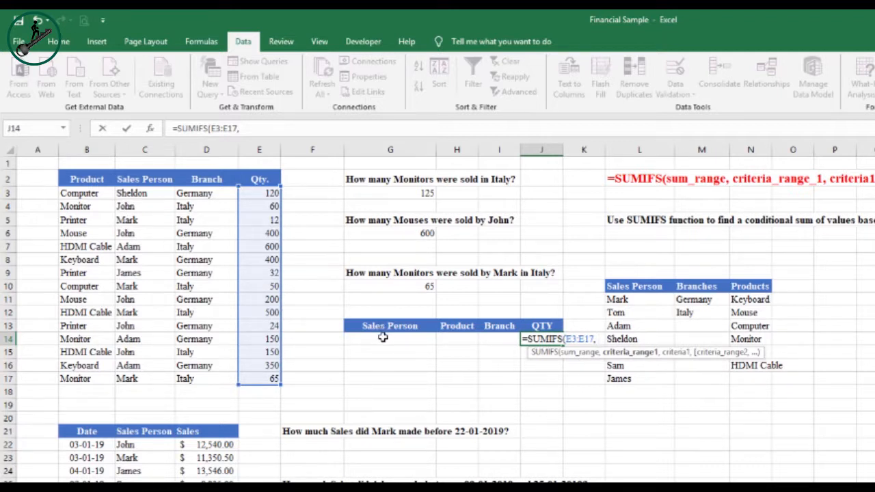
# Step: Add the criteria C3:C17 matching the salesperson in G14 and B3:B17 matching the product in H14 to the J14 formula
pyautogui.moveTo(136, 193); pyautogui.dragTo(128, 377)
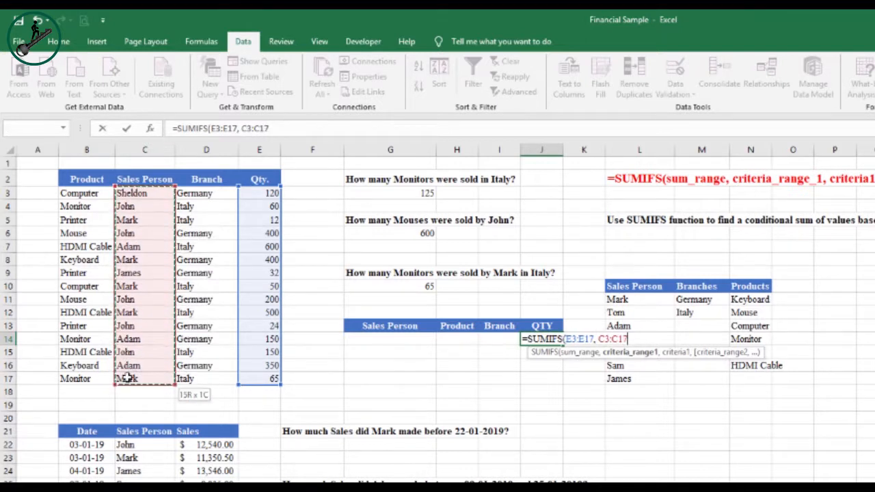
pyautogui.write(',')
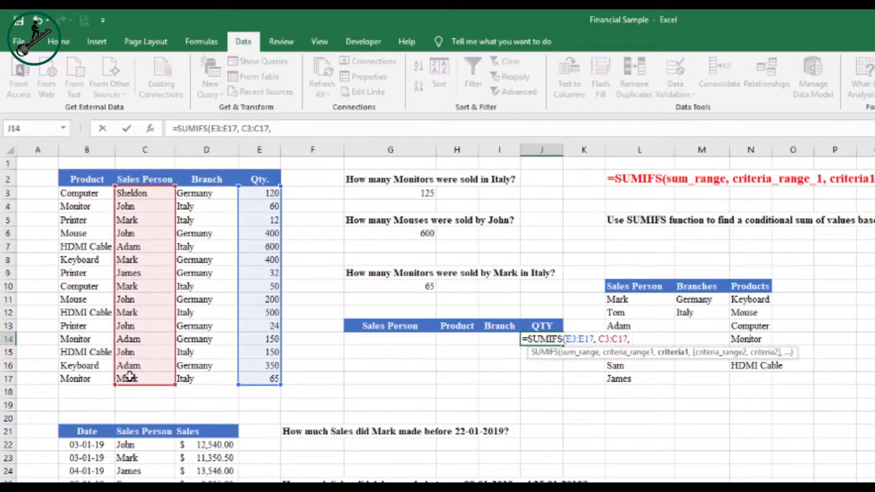
pyautogui.click(381, 337)
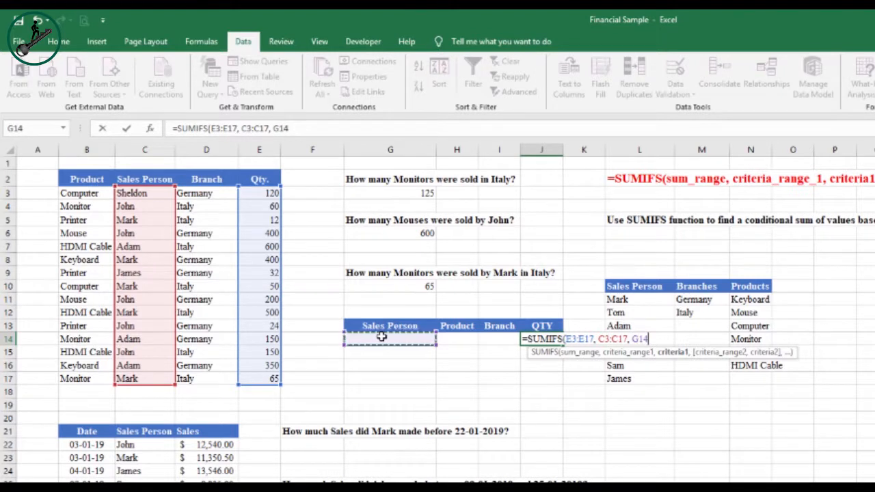
pyautogui.write(',')
pyautogui.moveTo(79, 193); pyautogui.dragTo(85, 380)
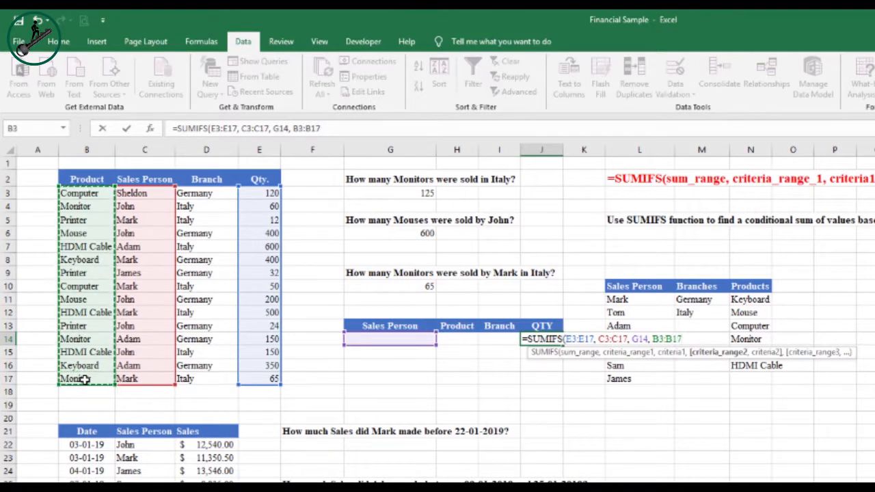
pyautogui.write(',')
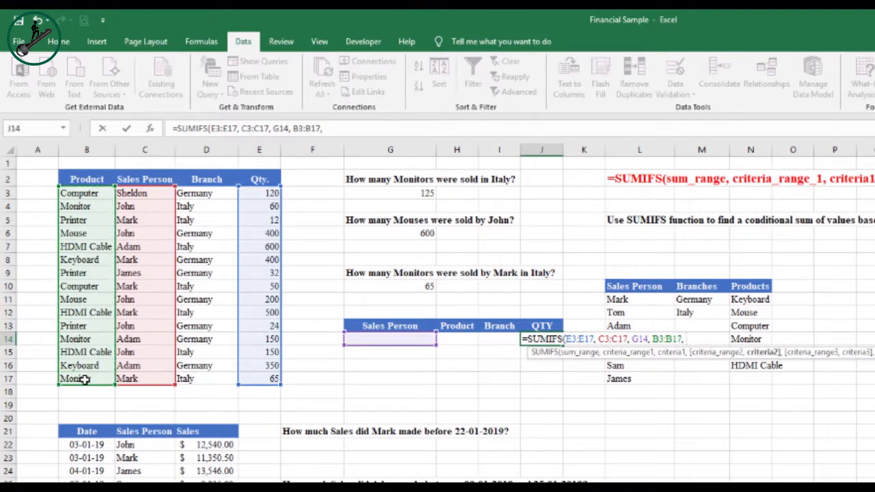
pyautogui.click(455, 340)
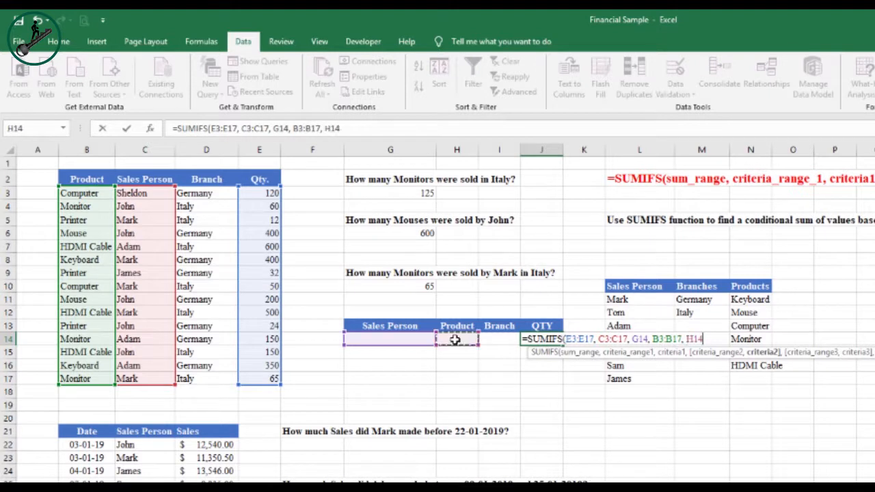
pyautogui.write(',')
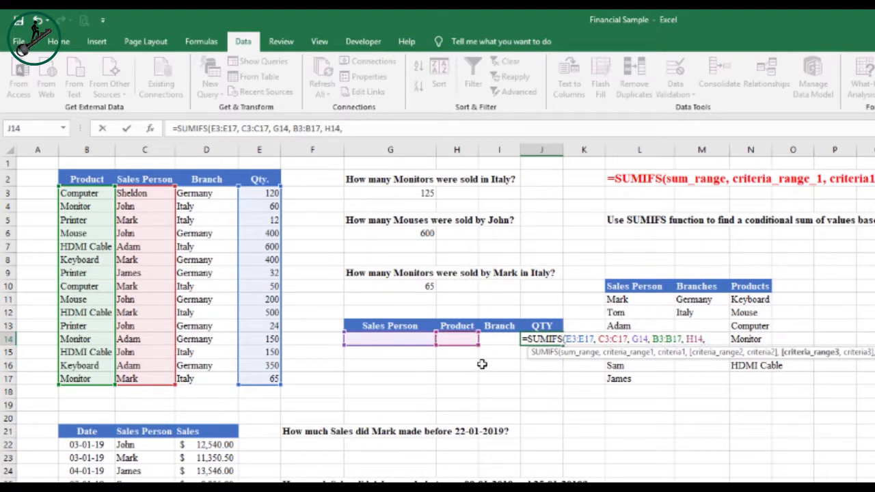
# Step: Complete the J14 formula with the criterion D3:D17 matching the branch in I14, and enter it
pyautogui.moveTo(199, 194); pyautogui.dragTo(194, 375)
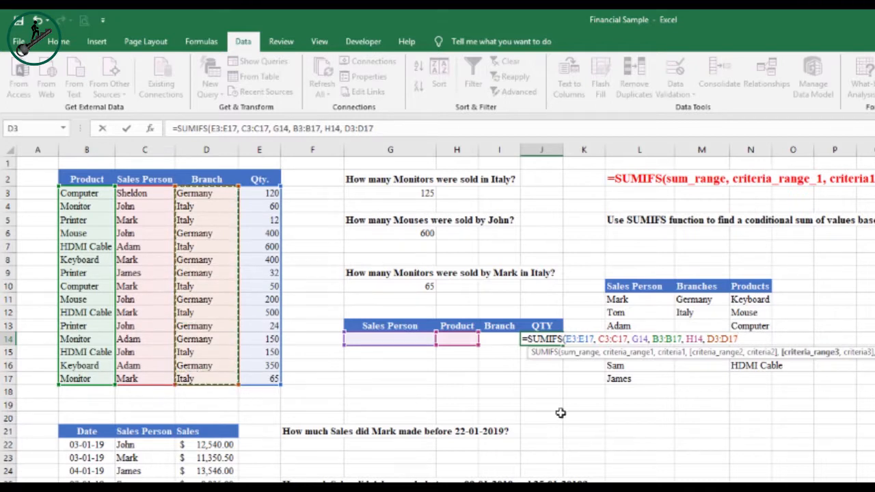
pyautogui.write(',')
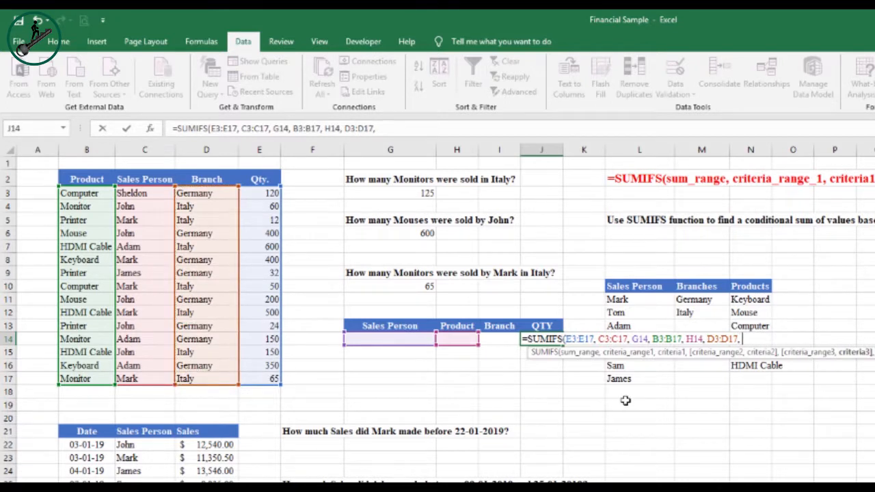
pyautogui.click(505, 338)
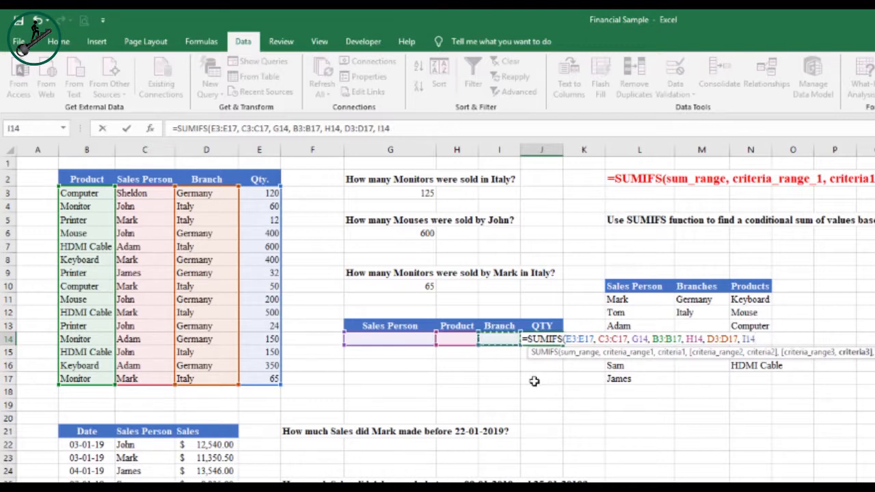
pyautogui.write(')')
pyautogui.hotkey('ctrl', 'Return')
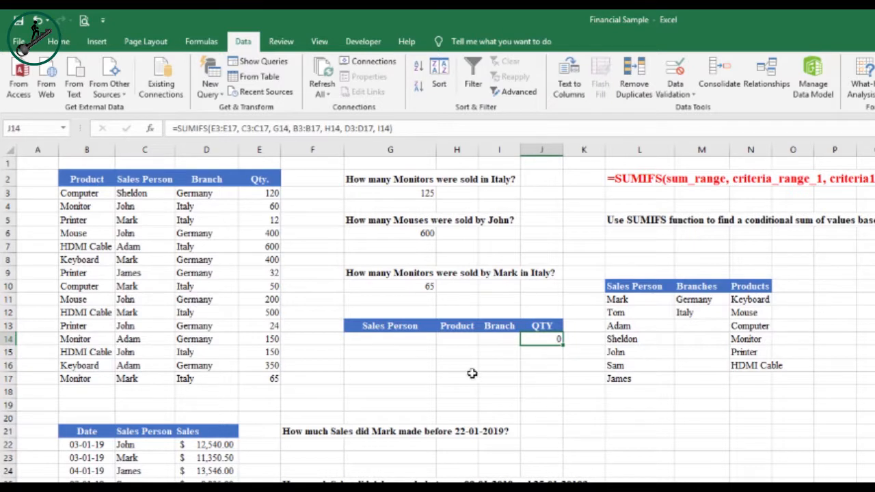
# Step: Choose the first listed salesperson in G14 and Monitor as the product in H14 from their dropdown lists
pyautogui.click(428, 338)
pyautogui.click(442, 341)
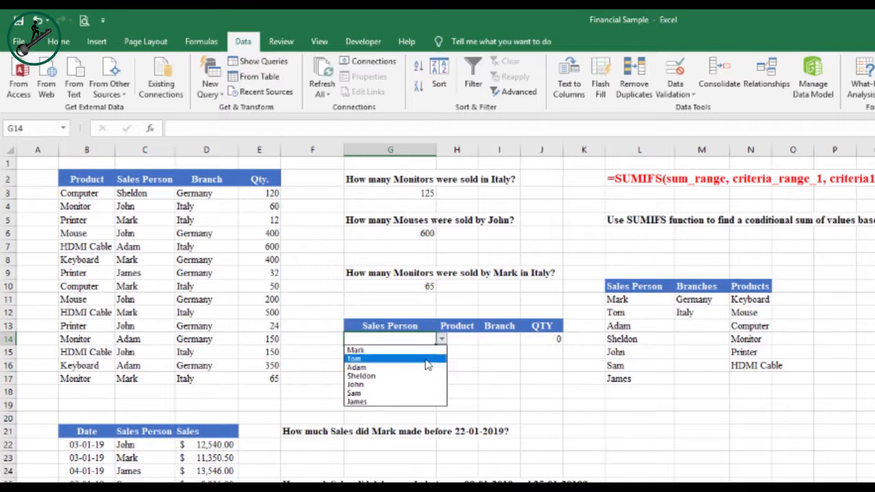
pyautogui.click(424, 350)
pyautogui.click(479, 338)
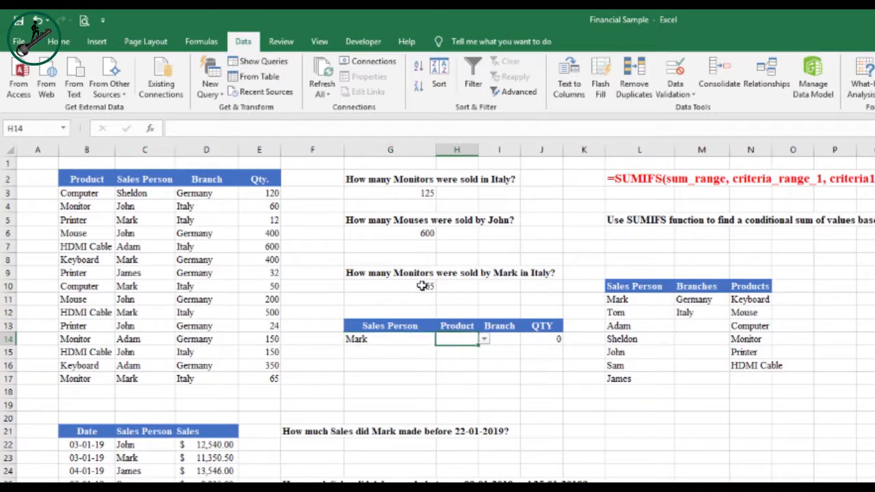
pyautogui.click(483, 339)
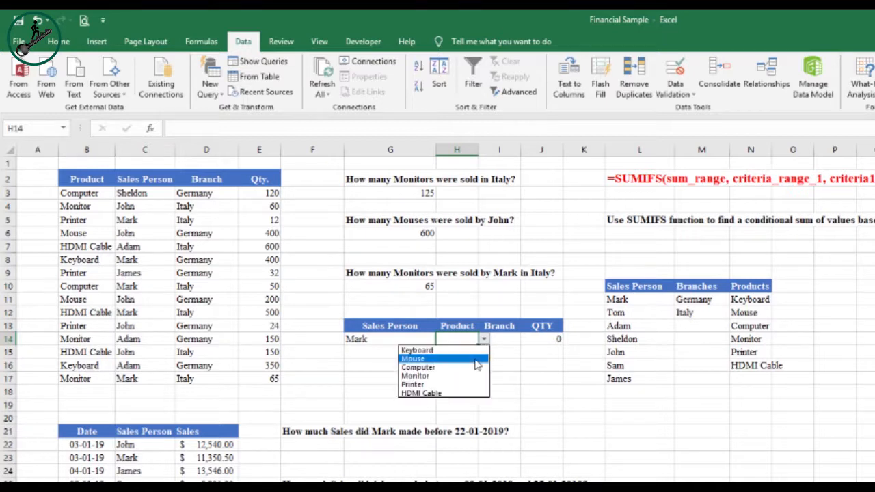
pyautogui.click(467, 376)
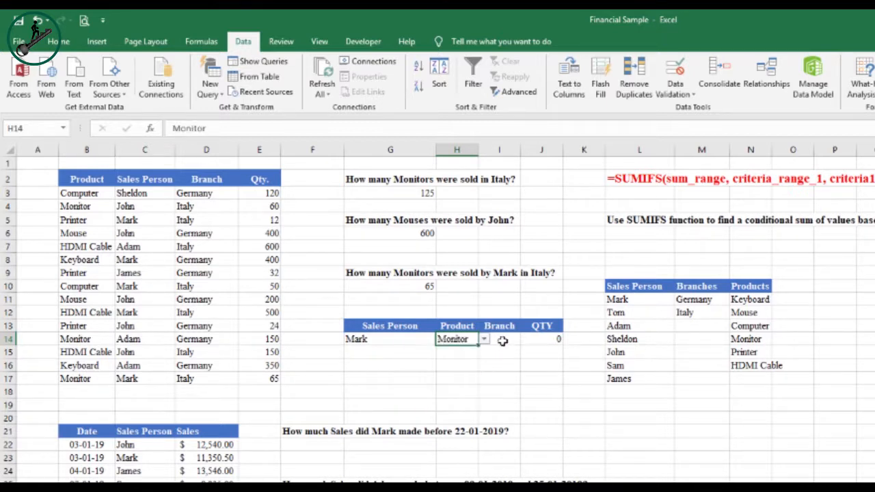
# Step: Choose Italy as the branch in I14 and check the resulting quantity in J14
pyautogui.click(506, 340)
pyautogui.click(528, 340)
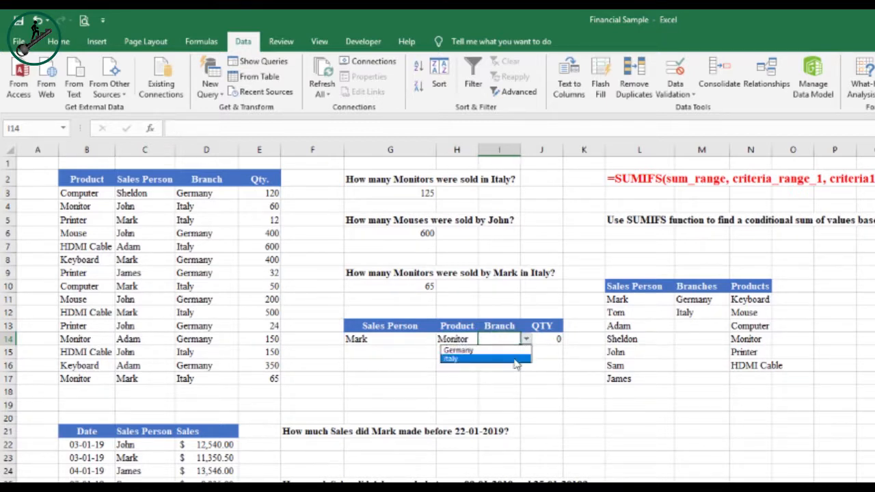
pyautogui.click(506, 361)
pyautogui.click(537, 385)
pyautogui.click(554, 339)
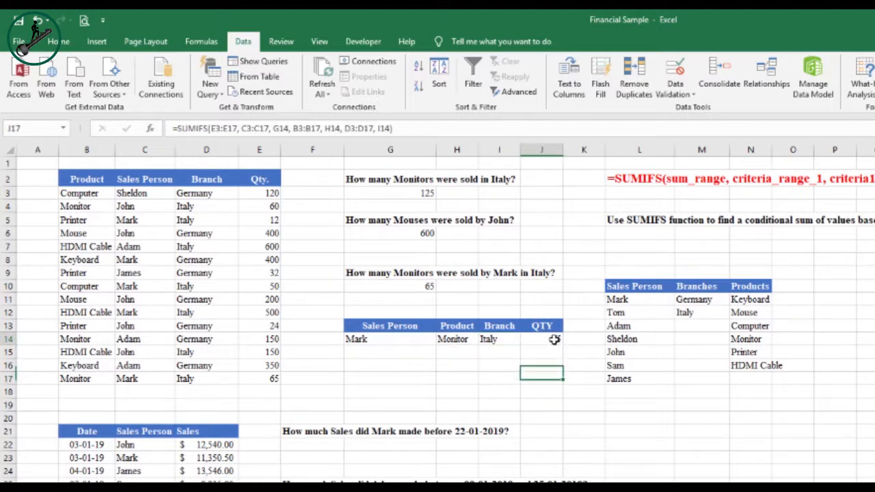
# Step: Test the quantity lookup by choosing the third listed salesperson in G14, keeping Monitor and Italy as the other criteria
pyautogui.click(391, 341)
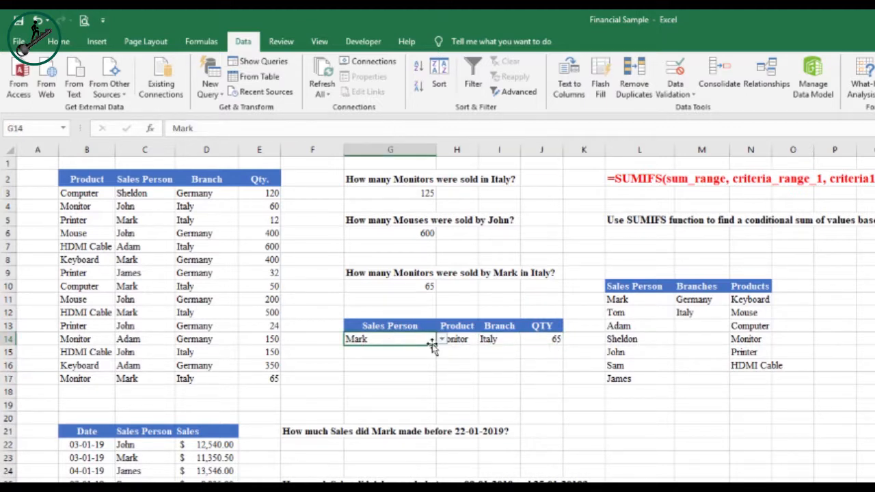
pyautogui.click(442, 339)
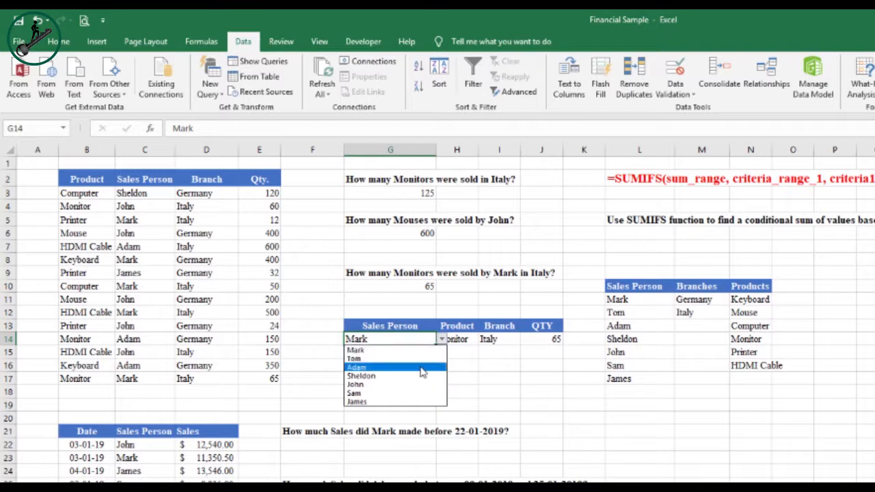
pyautogui.click(424, 367)
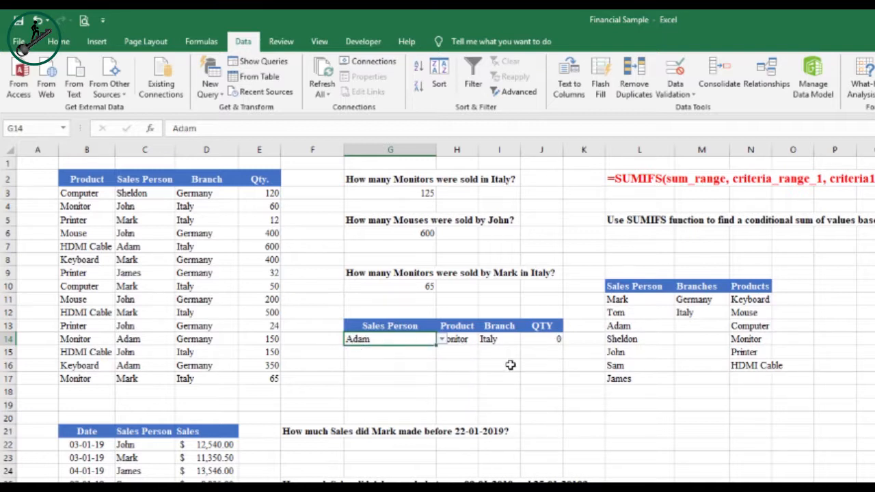
pyautogui.click(442, 340)
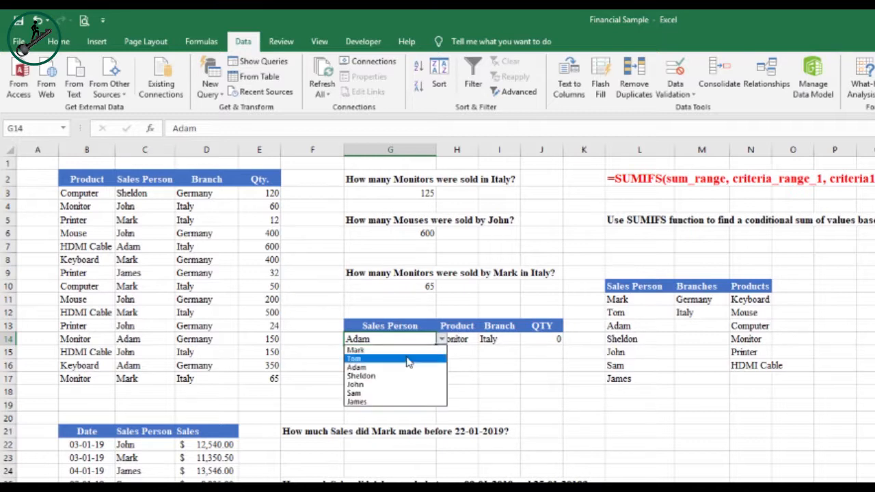
pyautogui.click(409, 371)
# Step: Choose the fifth listed salesperson in G14 and Computer as the product in H14 from their dropdown lists
pyautogui.click(441, 339)
pyautogui.click(426, 381)
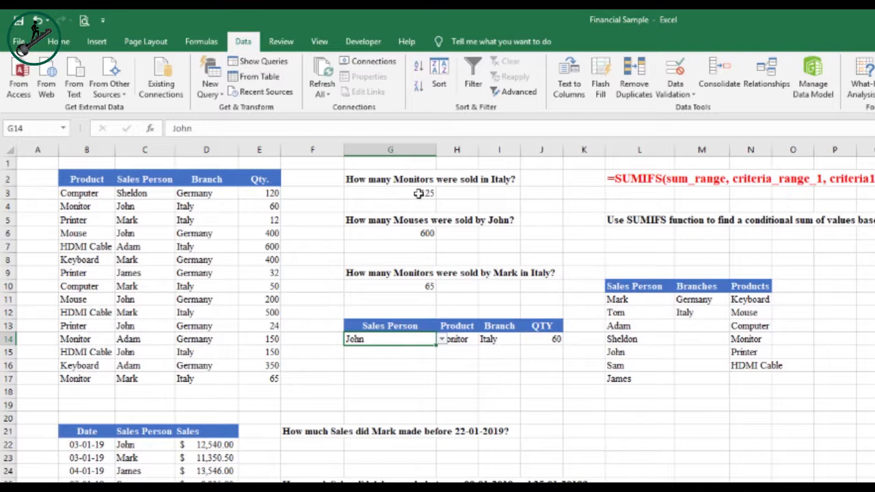
pyautogui.click(454, 345)
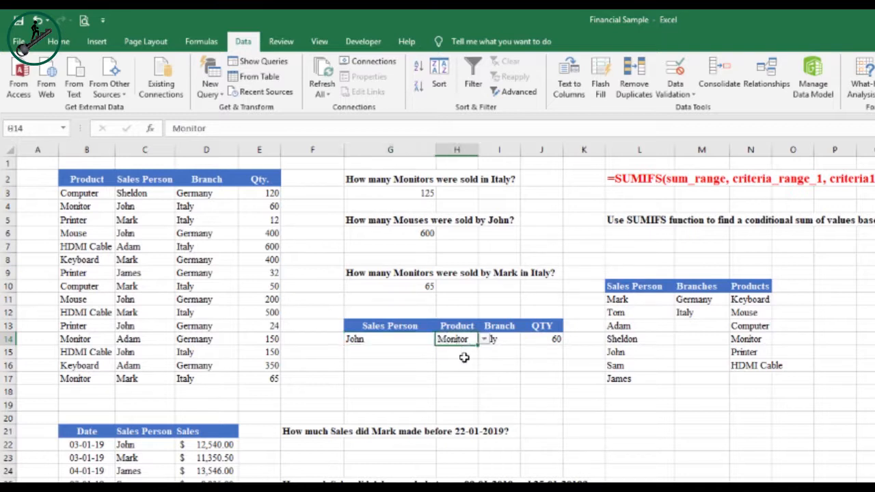
pyautogui.click(484, 339)
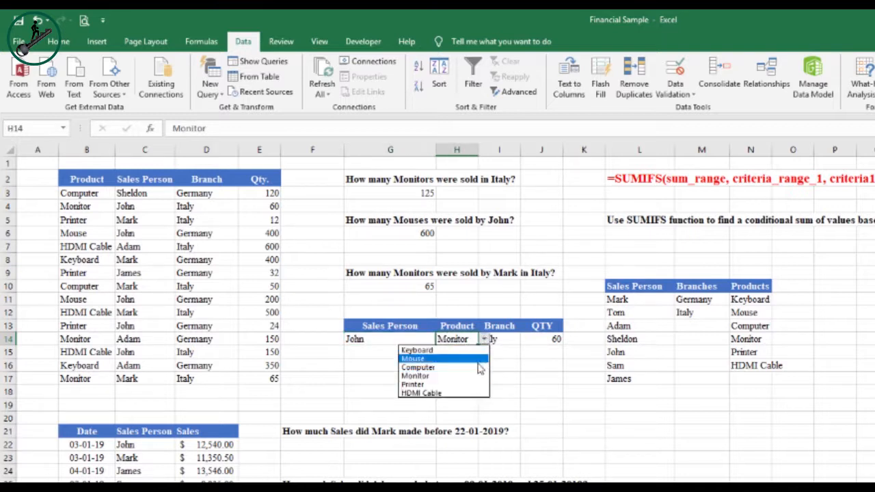
pyautogui.click(476, 369)
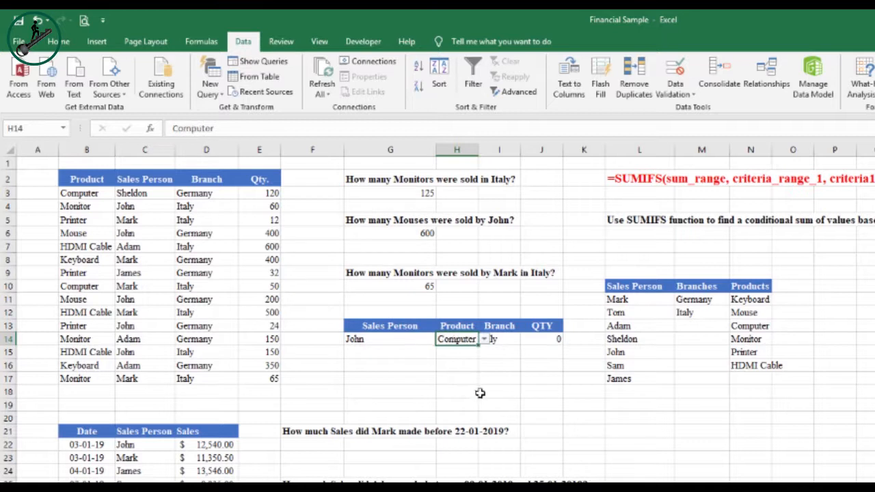
# Step: Choose Germany as the branch in I14 and Printer as the product in H14, checking the quantity in J14
pyautogui.click(494, 339)
pyautogui.click(525, 339)
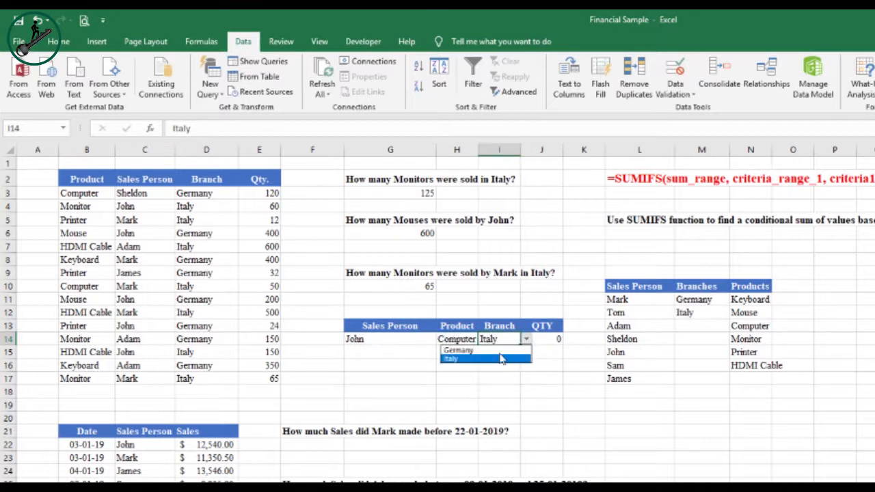
pyautogui.click(499, 350)
pyautogui.click(469, 339)
pyautogui.click(484, 342)
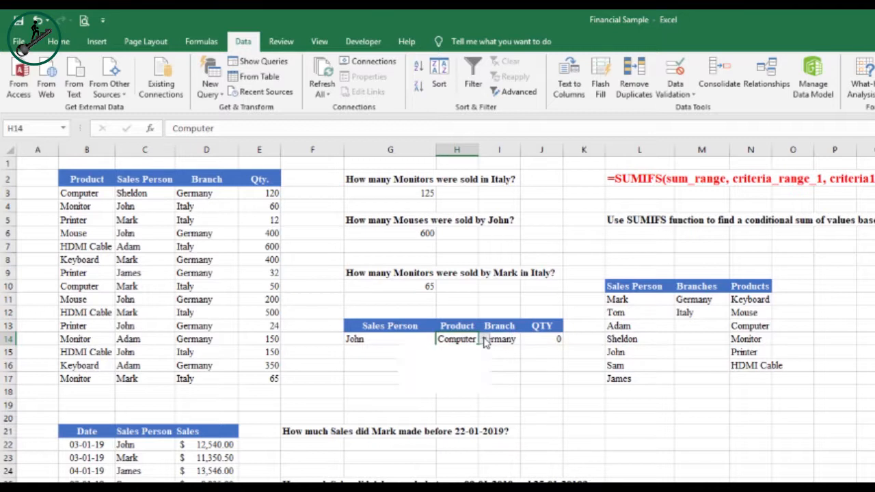
pyautogui.click(464, 386)
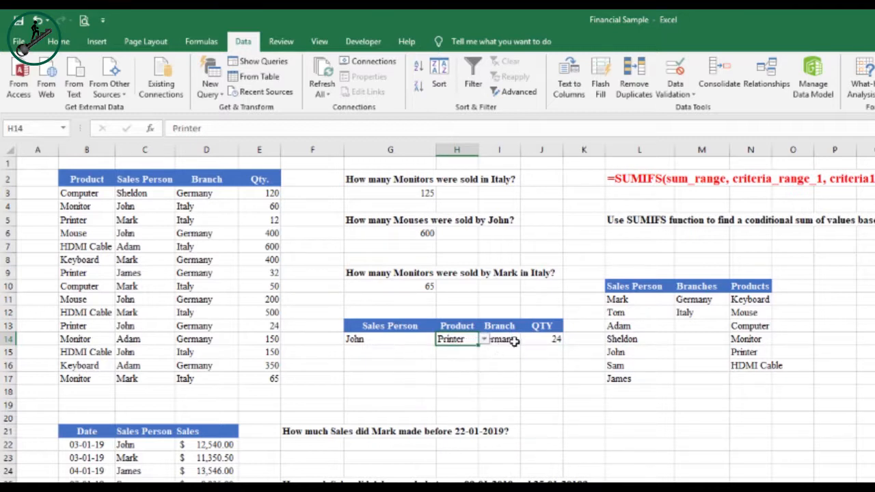
pyautogui.click(475, 380)
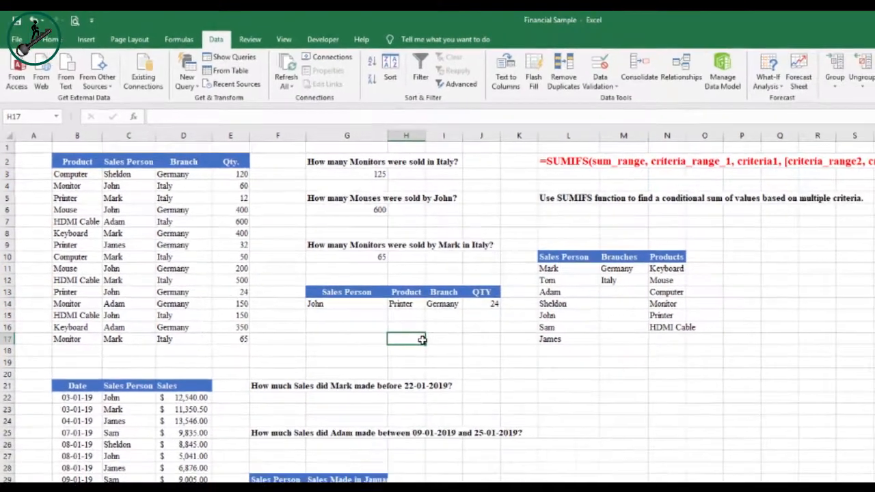
# Step: Bring the dated sales table starting at row 21 and its accompanying questions into view
pyautogui.scroll(-2, 328, 269)
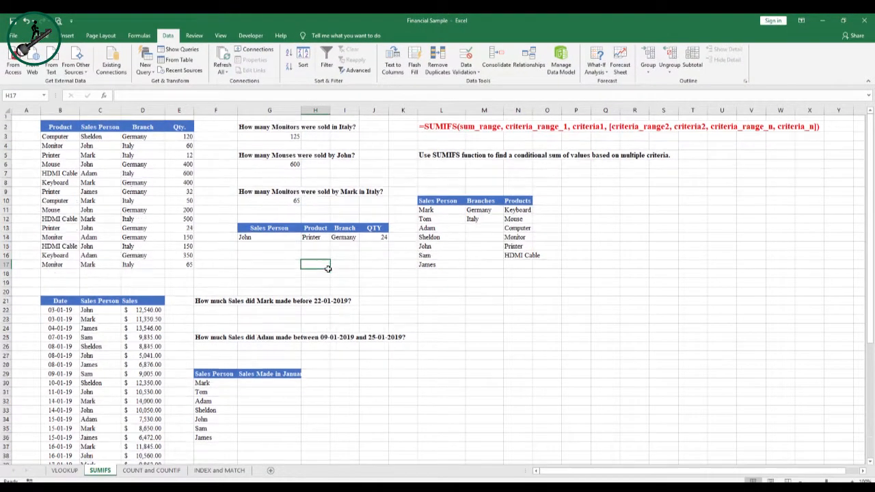
pyautogui.scroll(-1, 329, 269)
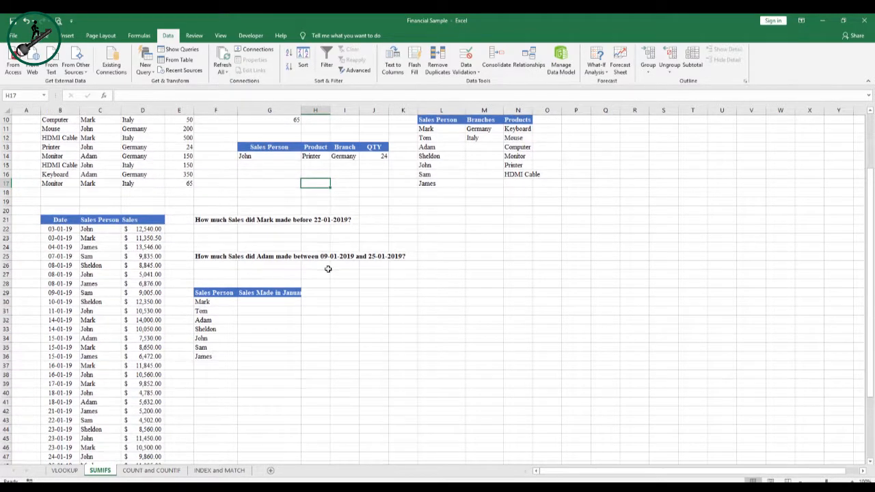